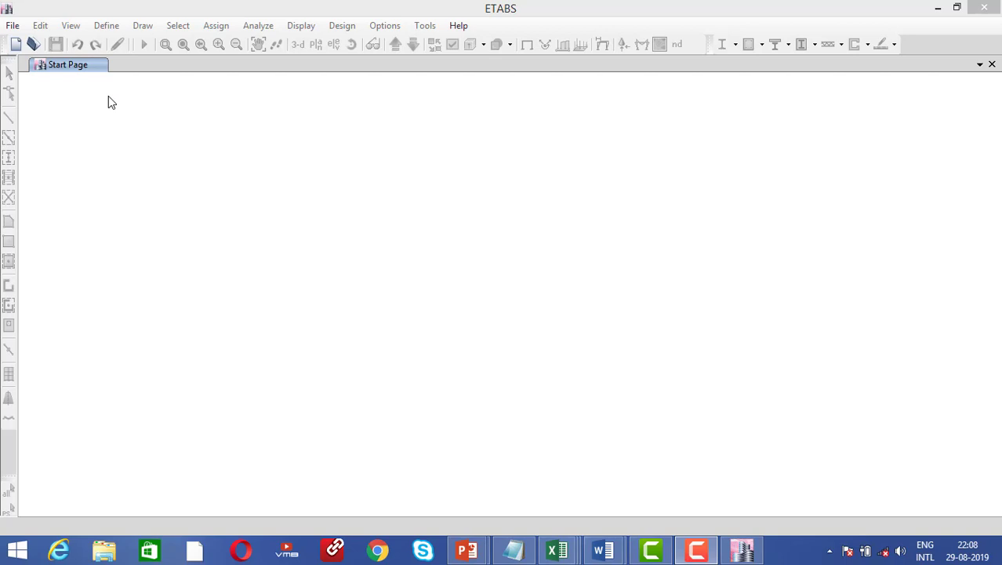
# Start a new blank model from the File menu
pyautogui.click(12, 29)
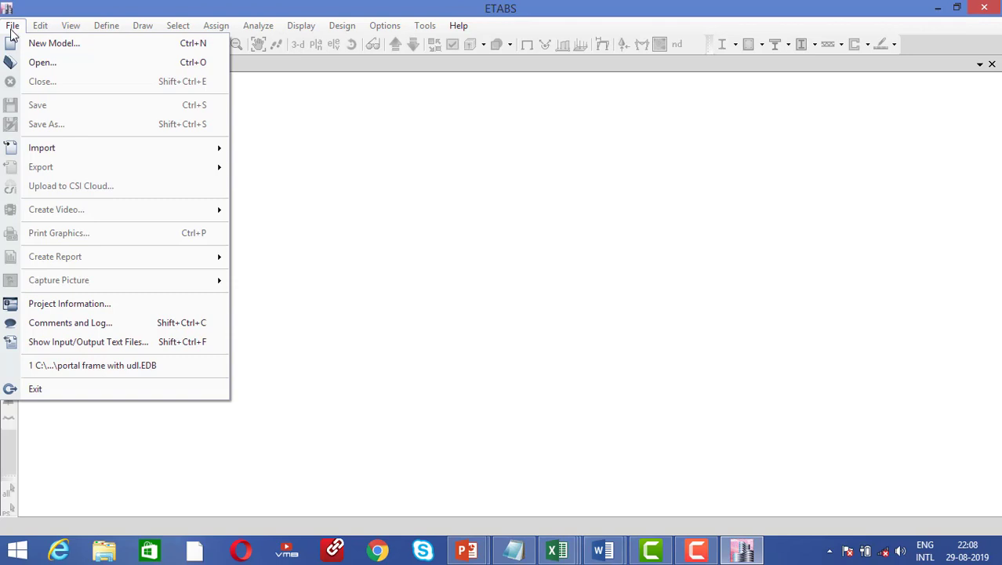
pyautogui.click(33, 43)
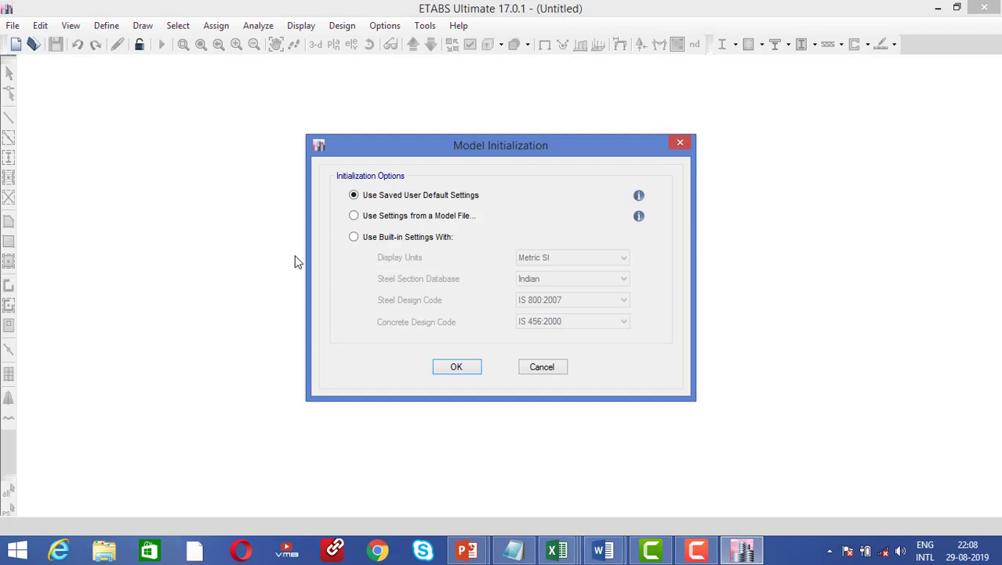
# Initialize with built-in Metric SI units, Indian sections, IS 800:2007 and IS 456:2000 codes
pyautogui.click(408, 236)
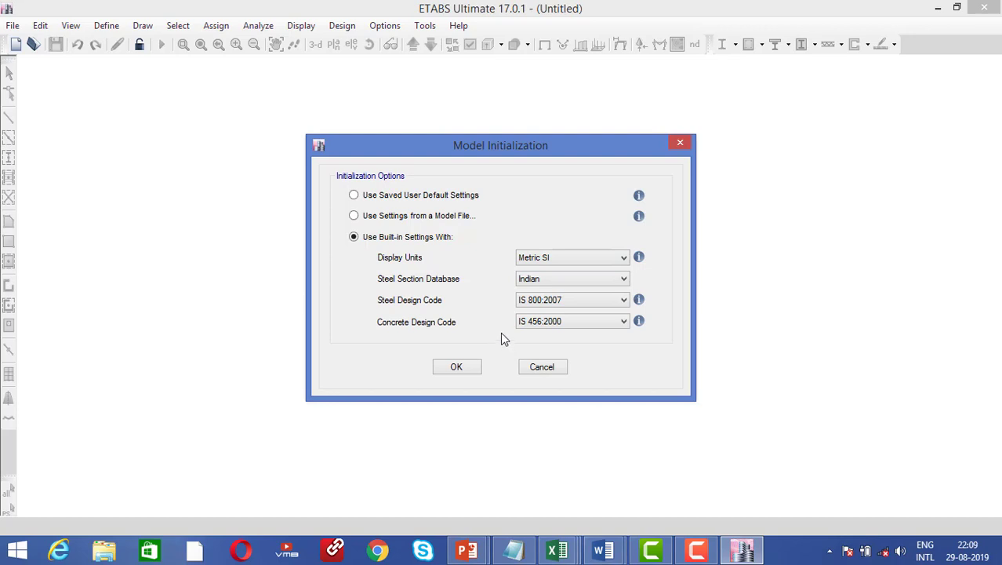
pyautogui.click(459, 366)
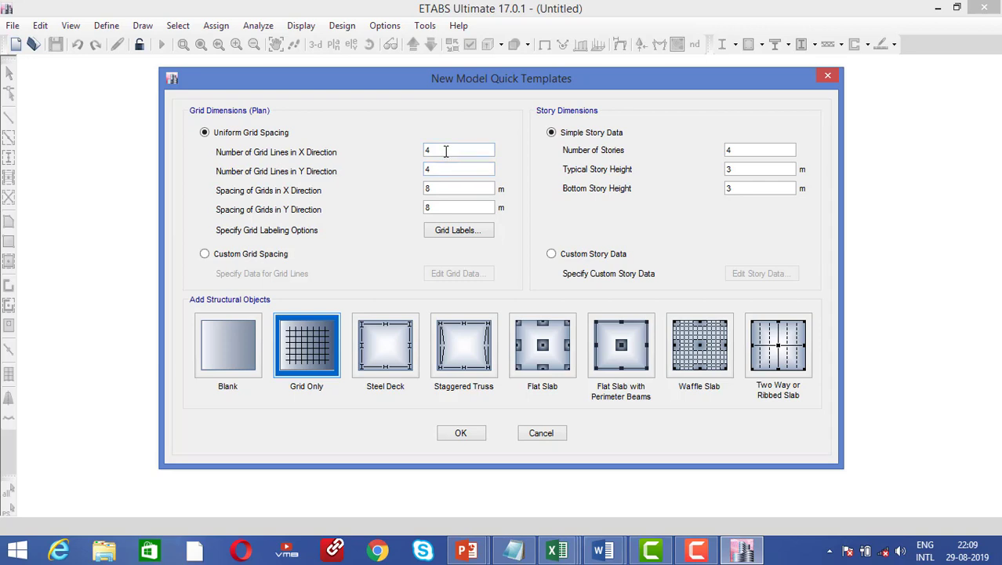
# Create a Grid Only template: 3 X lines, 1 Y line, 5 m spacing, one 3 m story
pyautogui.moveTo(446, 152); pyautogui.dragTo(380, 150)
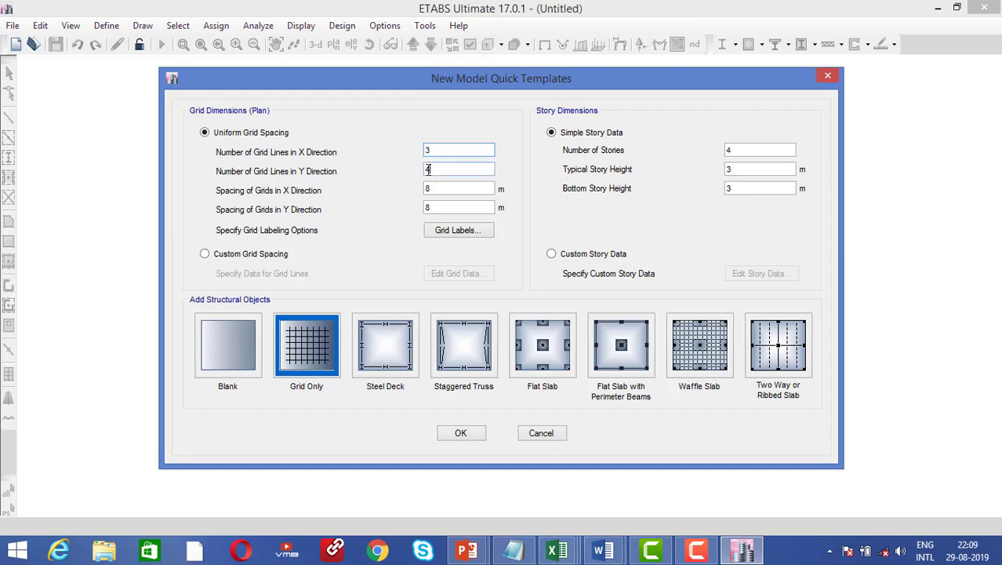
pyautogui.press('Tab')
pyautogui.write('1')
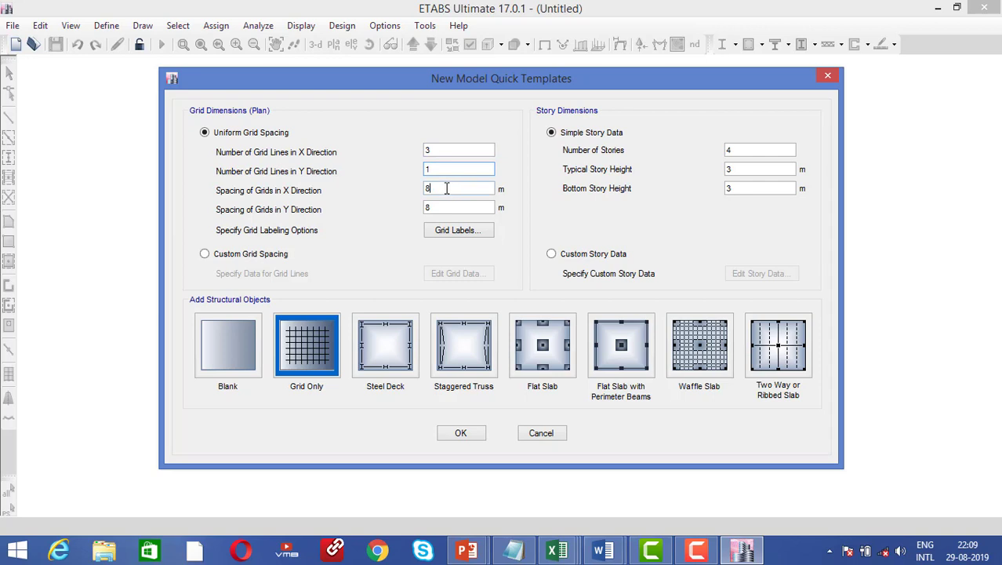
pyautogui.press('Tab')
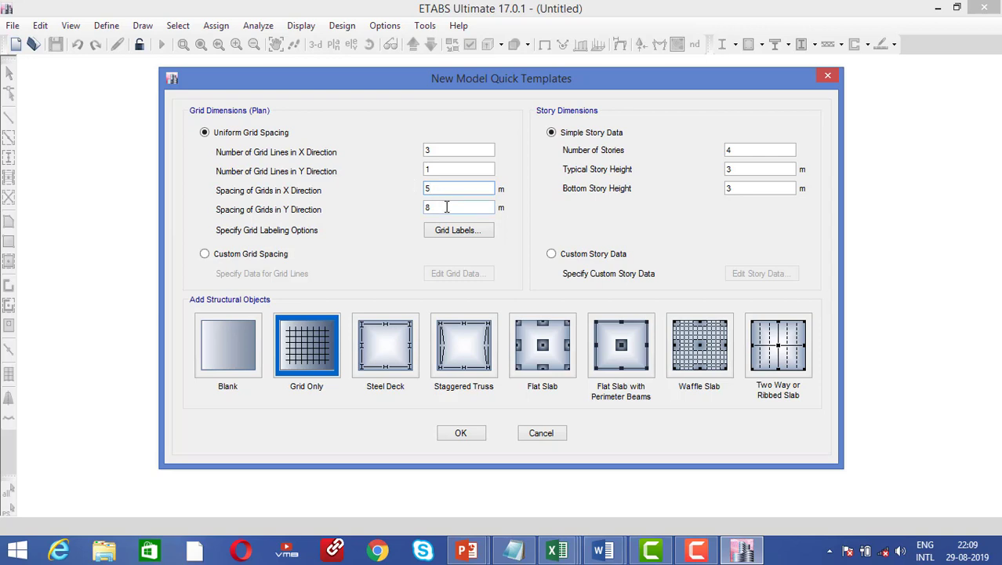
pyautogui.press('Tab')
pyautogui.doubleClick(740, 149)
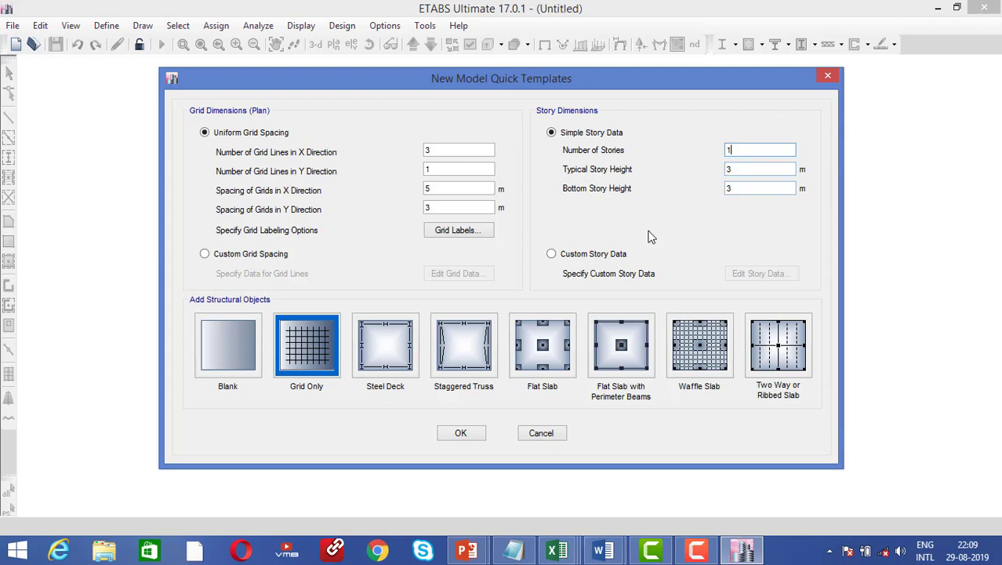
pyautogui.click(477, 432)
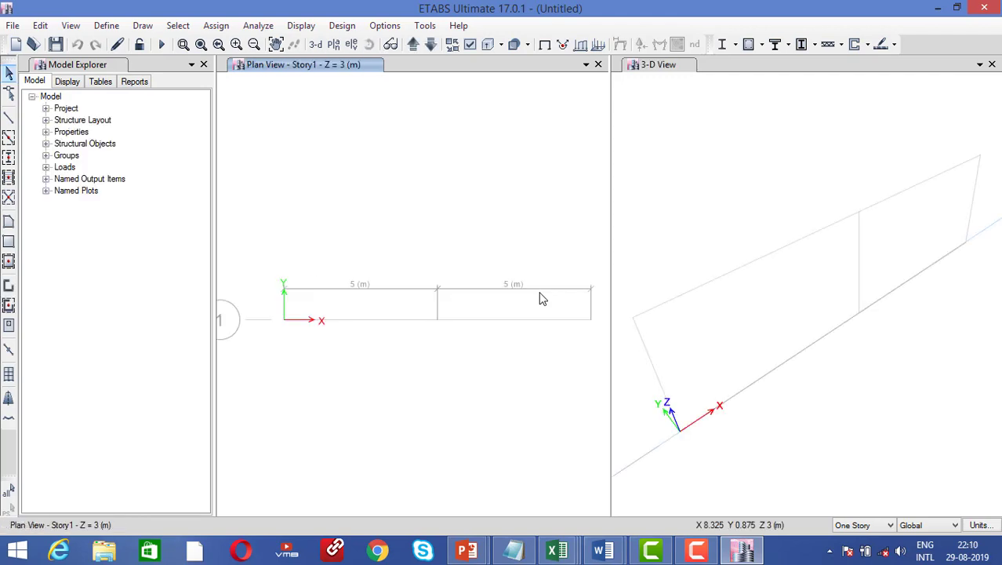
# Reactivate the plan view and expand the Project branch, browsing Design Preferences
pyautogui.click(684, 177)
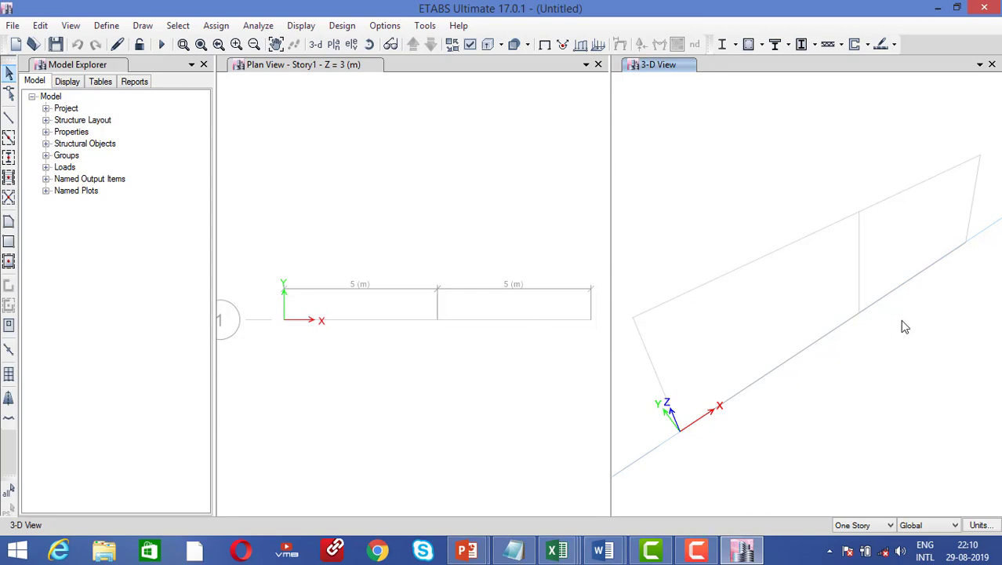
pyautogui.click(454, 377)
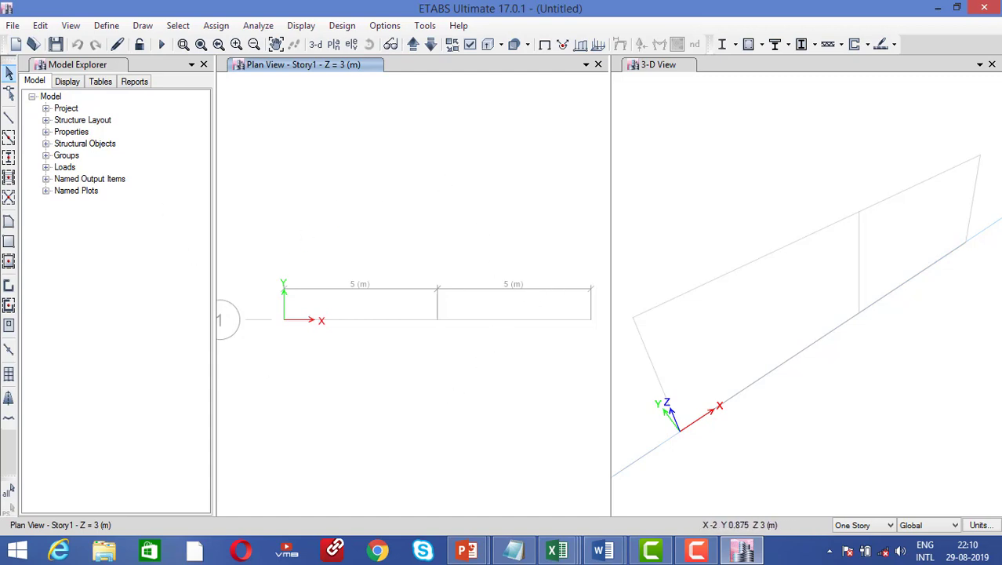
pyautogui.click(45, 108)
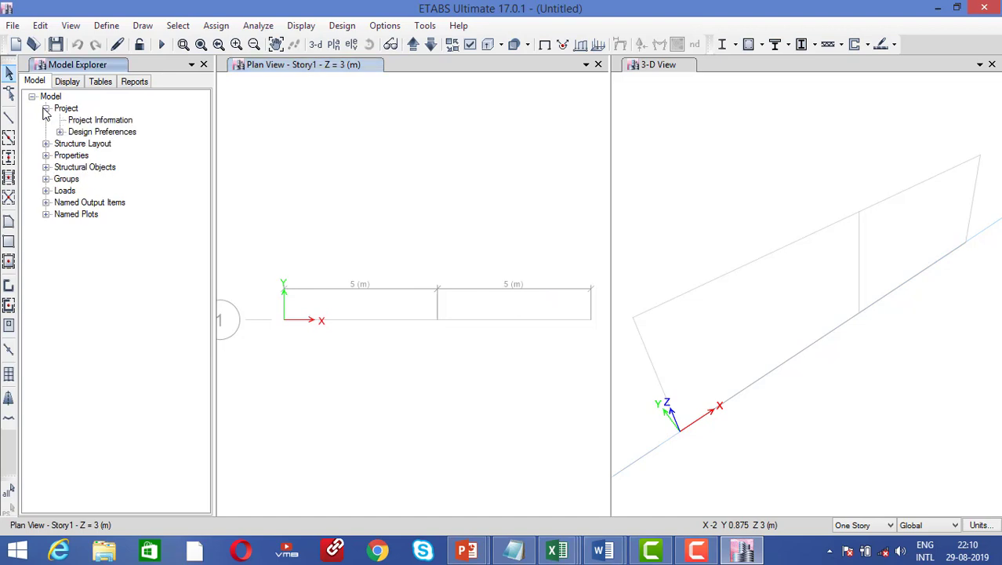
pyautogui.click(60, 132)
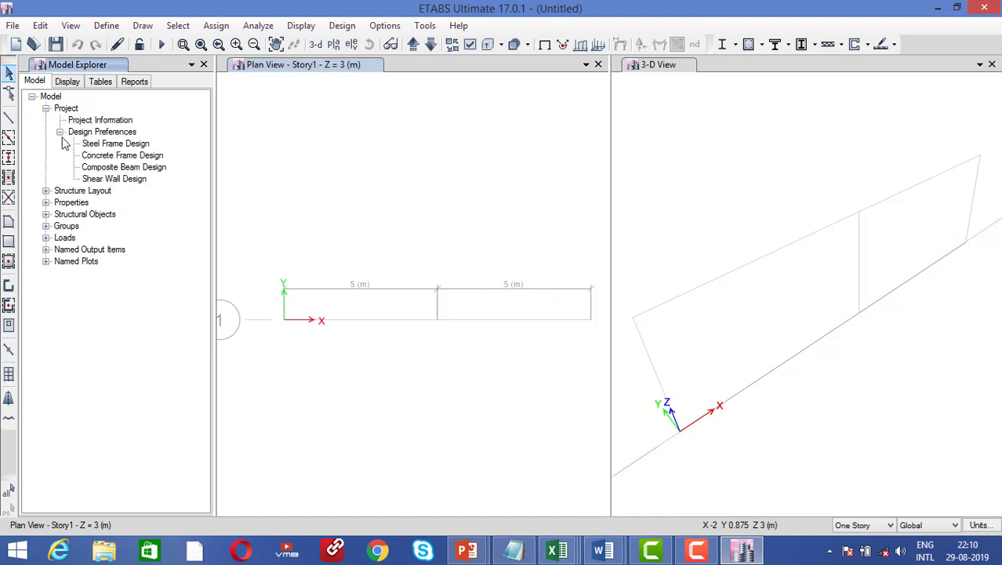
pyautogui.click(59, 131)
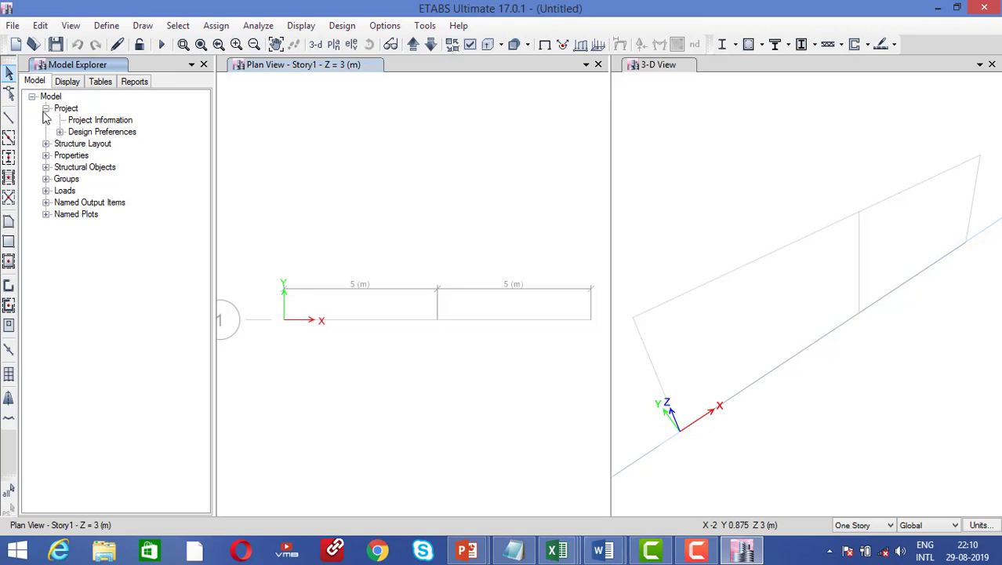
# Expand Structure Layout and Properties in the model tree, then select Materials
pyautogui.click(45, 143)
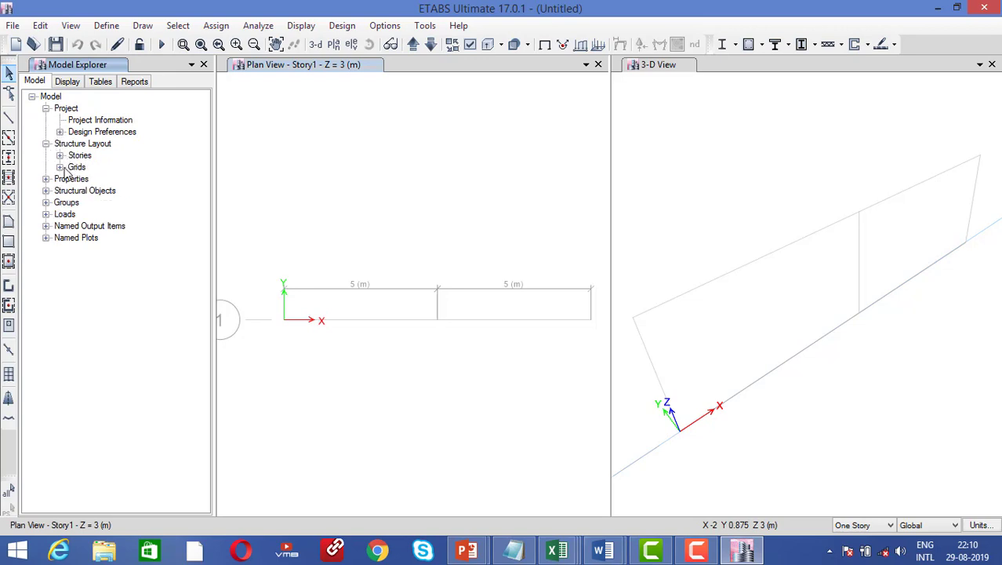
pyautogui.click(60, 168)
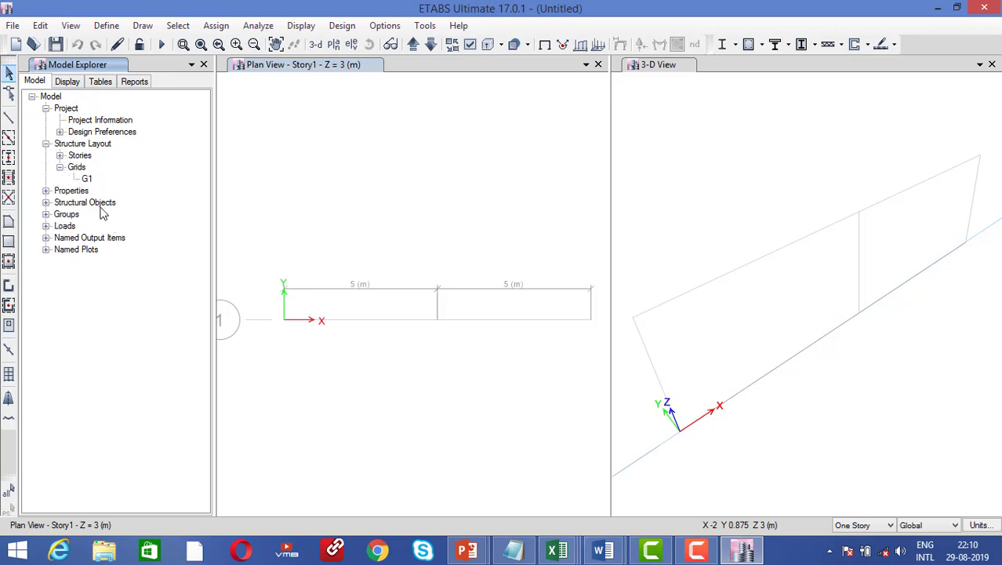
pyautogui.click(60, 167)
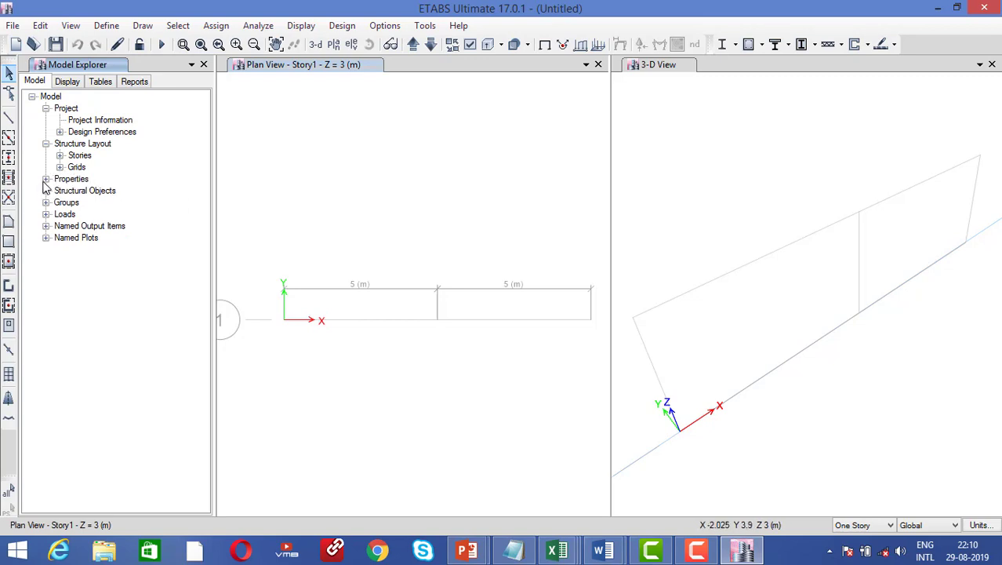
pyautogui.click(46, 179)
pyautogui.click(86, 192)
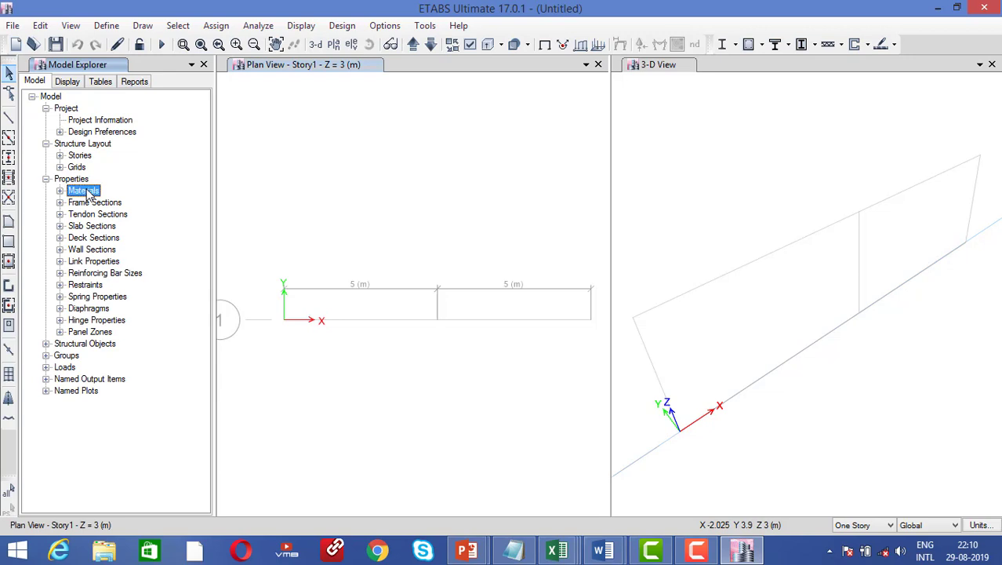
# Add a new India-region Concrete material of grade M25
pyautogui.rightClick(87, 193)
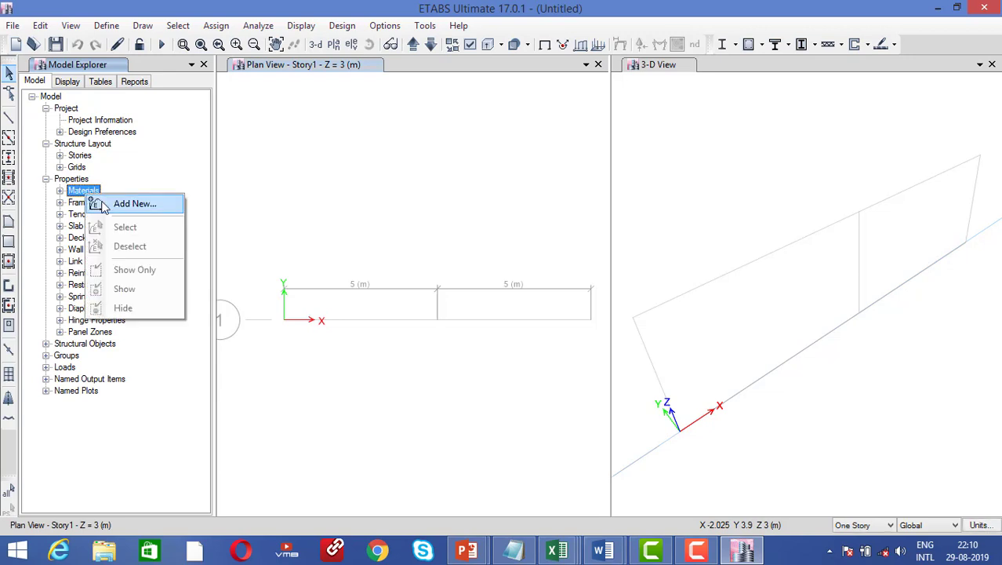
pyautogui.click(102, 206)
pyautogui.click(521, 232)
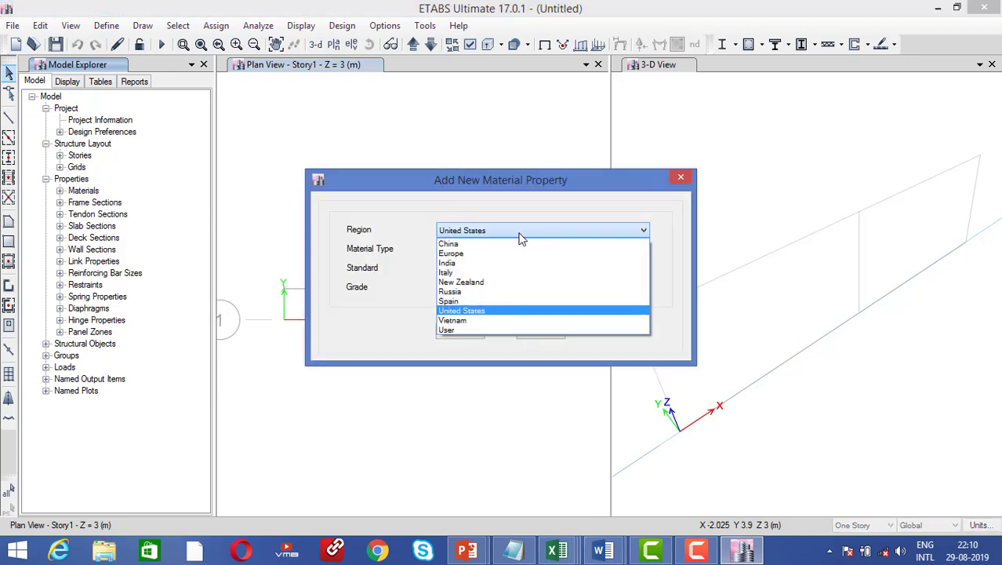
pyautogui.click(496, 264)
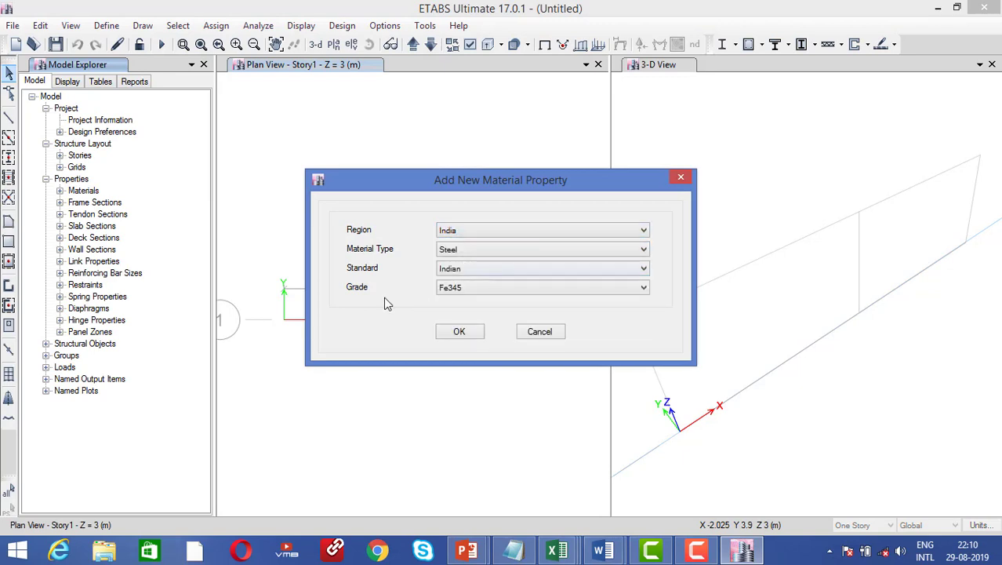
pyautogui.click(443, 251)
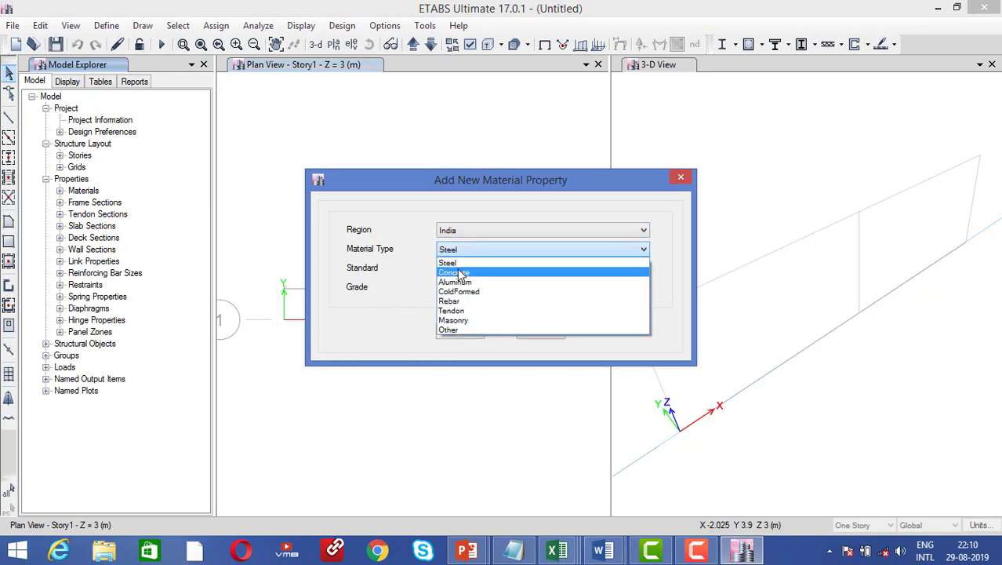
pyautogui.click(460, 274)
pyautogui.click(443, 289)
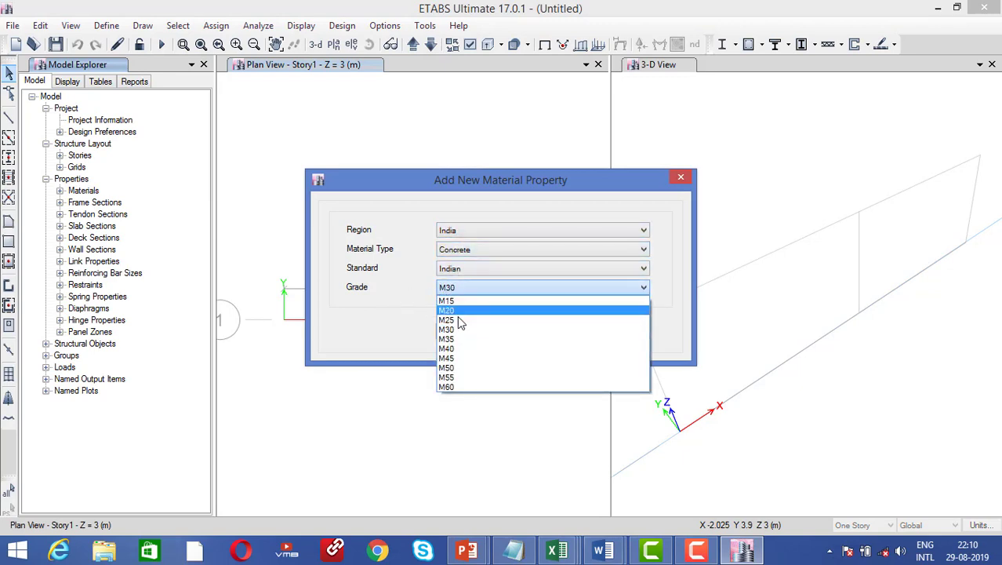
pyautogui.click(460, 321)
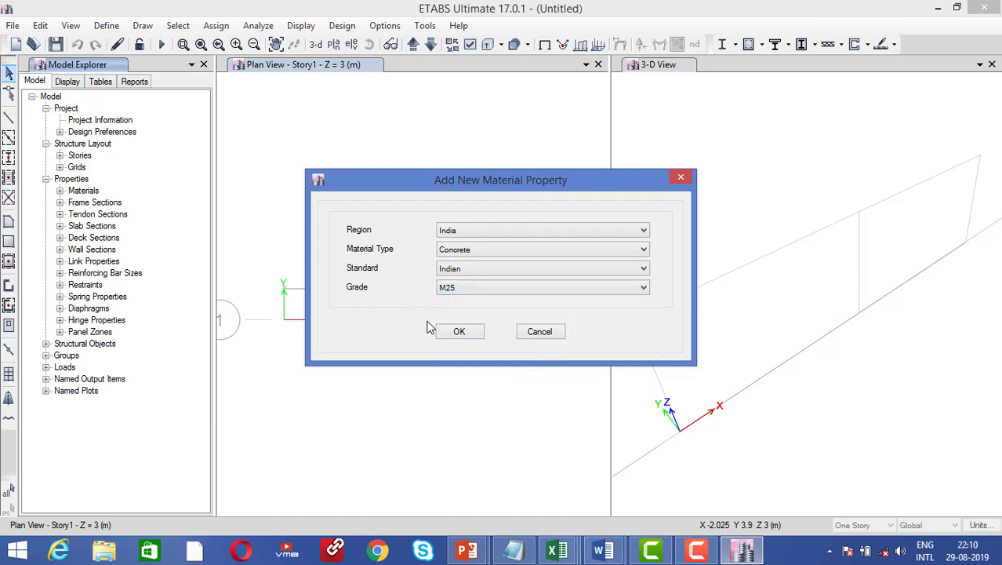
pyautogui.click(449, 333)
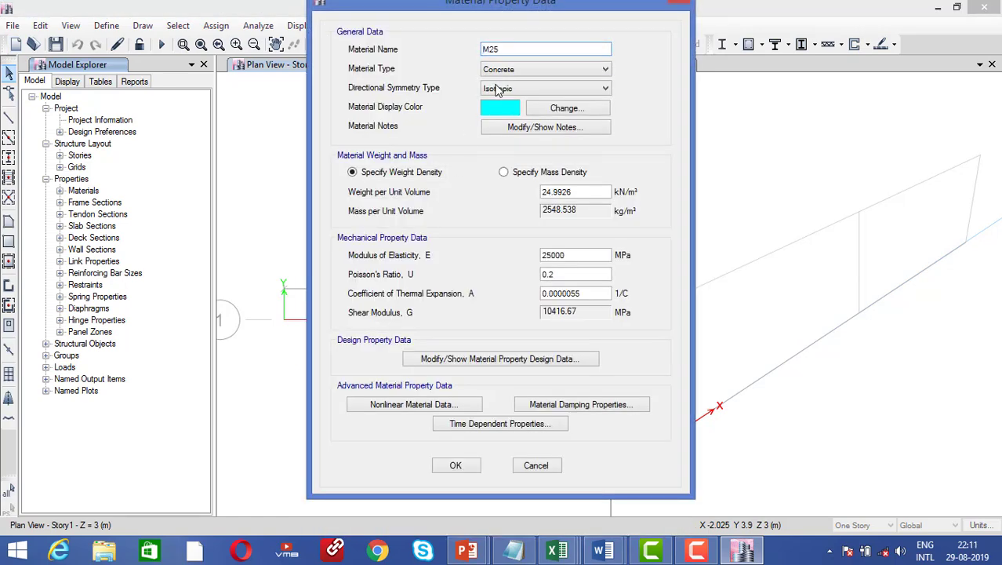
pyautogui.click(458, 465)
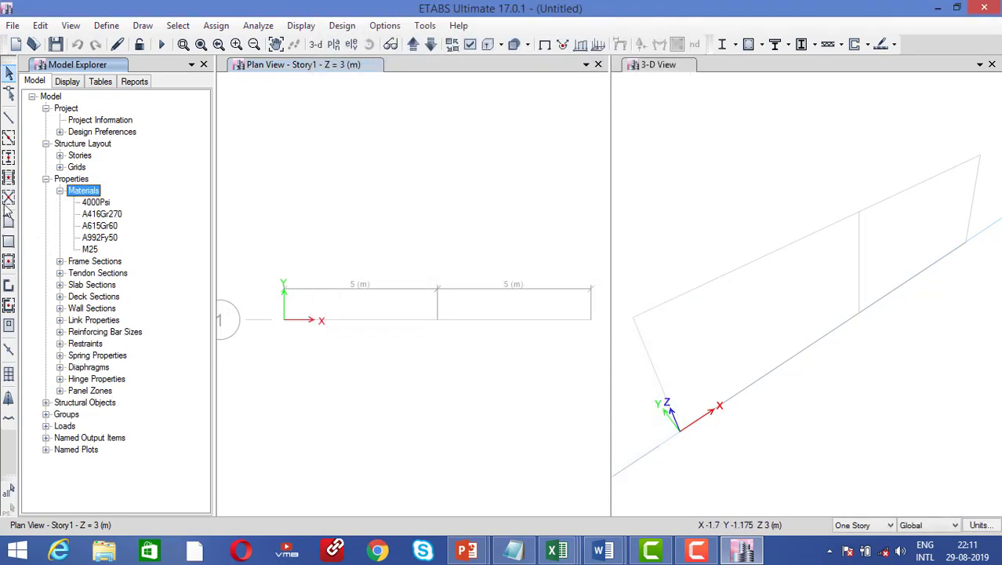
# Add concrete rectangular frame section col300X300 with depth 300 mm and width 300 mm
pyautogui.click(87, 267)
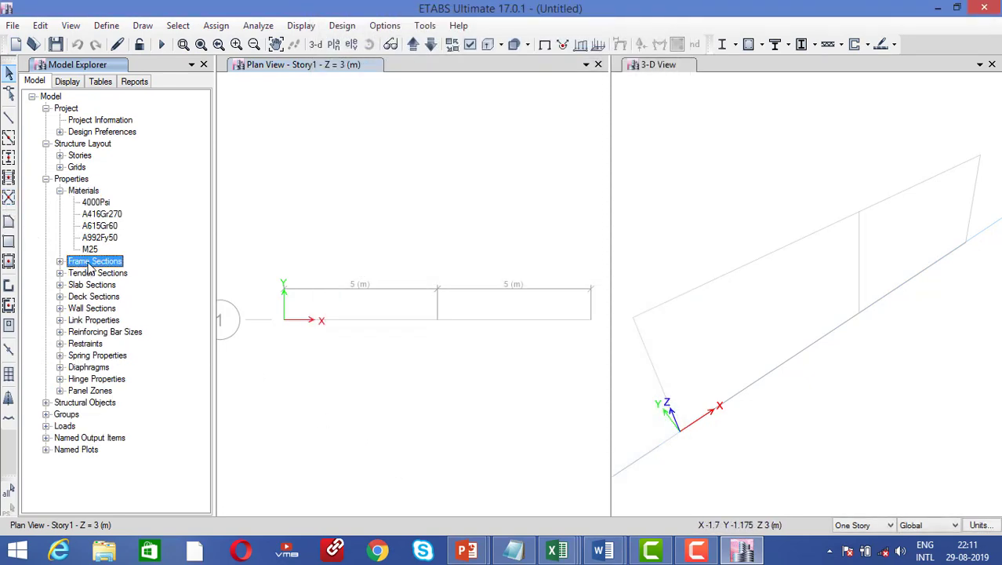
pyautogui.rightClick(89, 266)
pyautogui.click(152, 271)
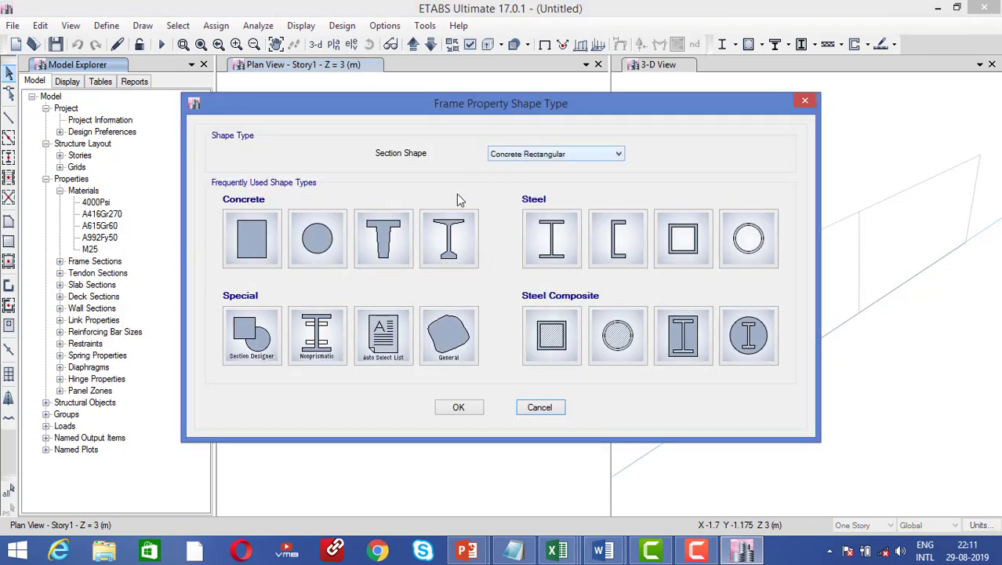
pyautogui.click(252, 259)
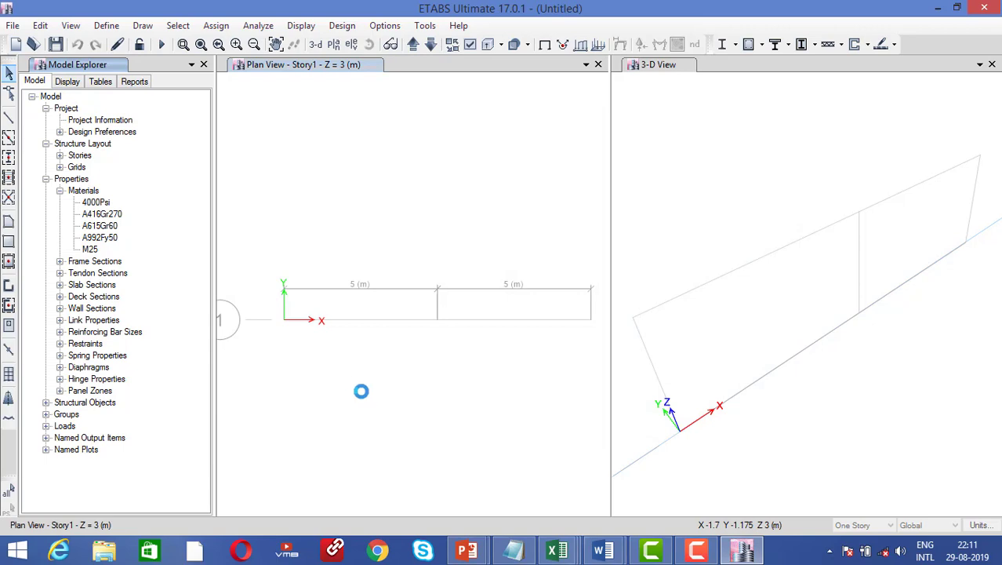
pyautogui.write('col300X300')
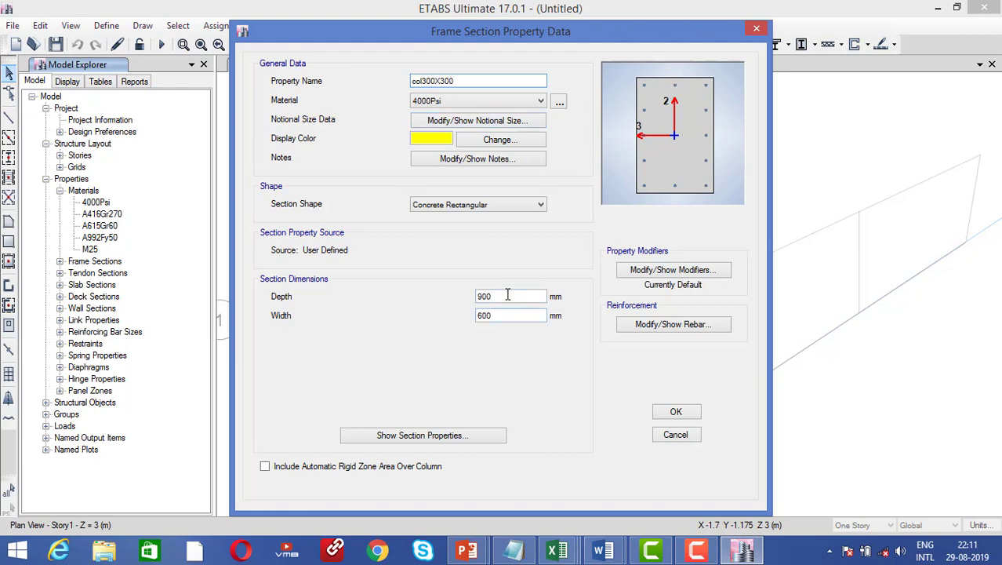
pyautogui.moveTo(510, 295); pyautogui.dragTo(437, 294)
pyautogui.write('300')
pyautogui.moveTo(517, 315); pyautogui.dragTo(465, 318)
pyautogui.write('30')
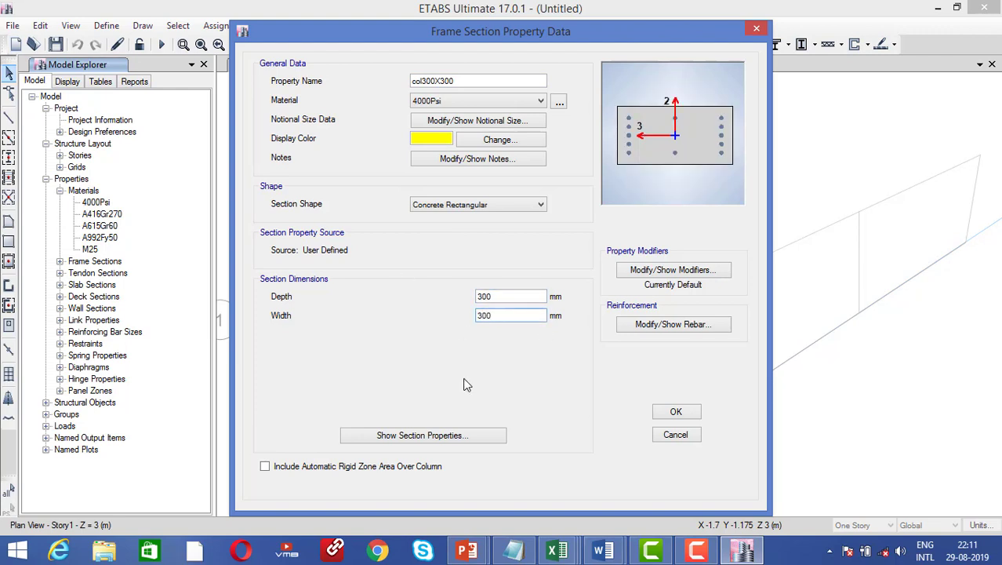
pyautogui.click(667, 414)
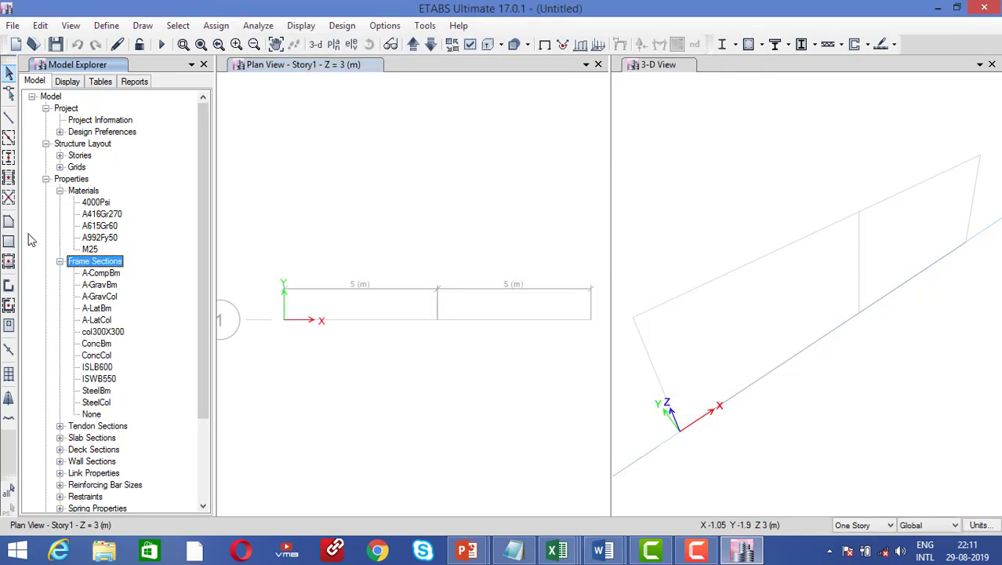
# Add concrete rectangular section beam400X300 in M25, depth 400 mm, width 300 mm
pyautogui.rightClick(89, 267)
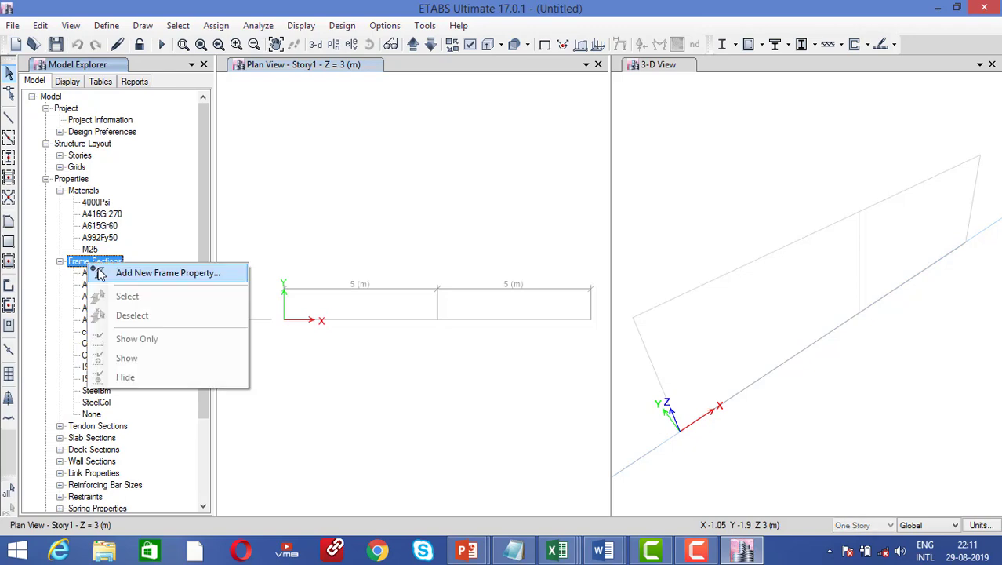
pyautogui.click(98, 273)
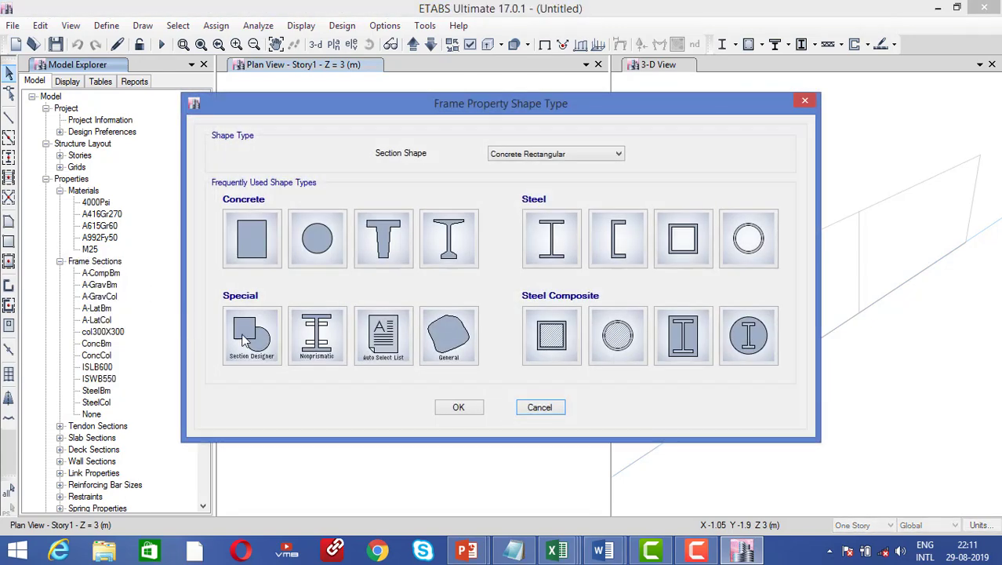
pyautogui.click(253, 253)
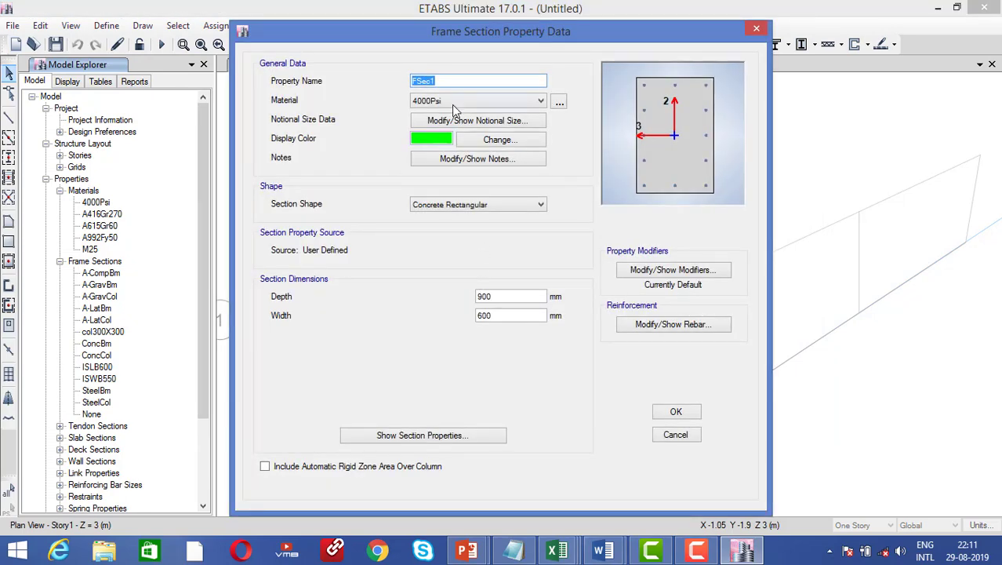
pyautogui.write('beam400X300')
pyautogui.click(420, 101)
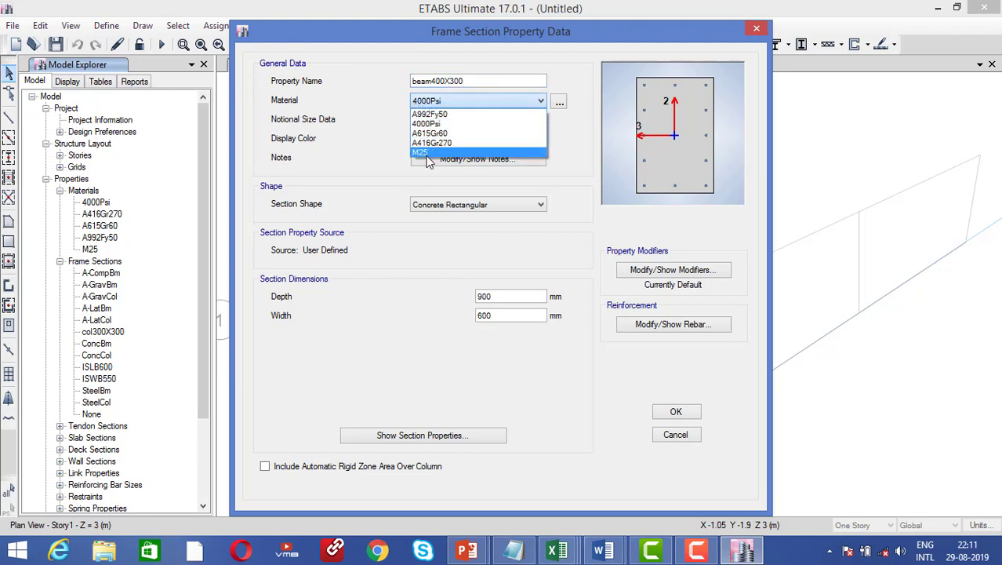
pyautogui.click(429, 160)
pyautogui.moveTo(508, 296); pyautogui.dragTo(418, 290)
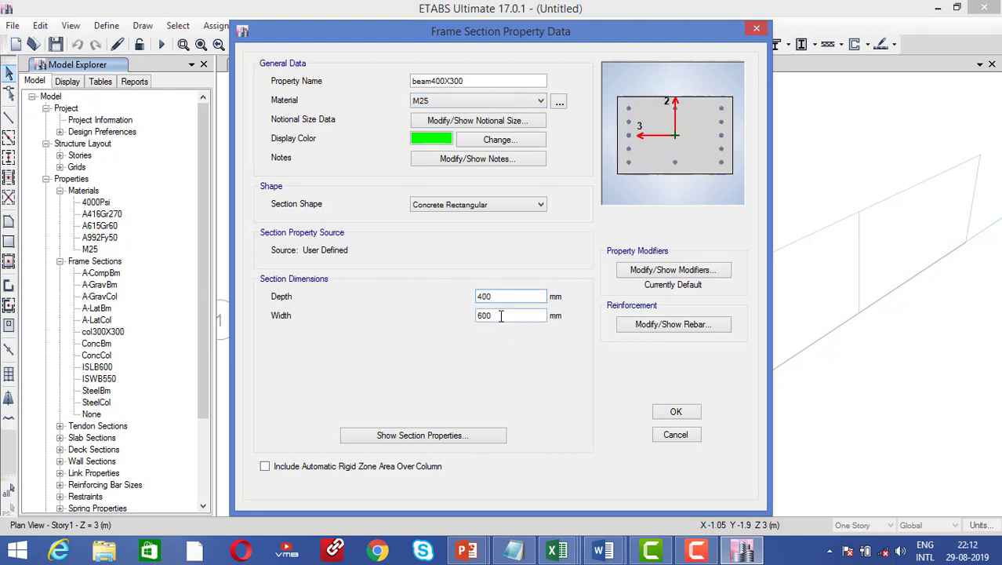
pyautogui.moveTo(501, 315); pyautogui.dragTo(453, 318)
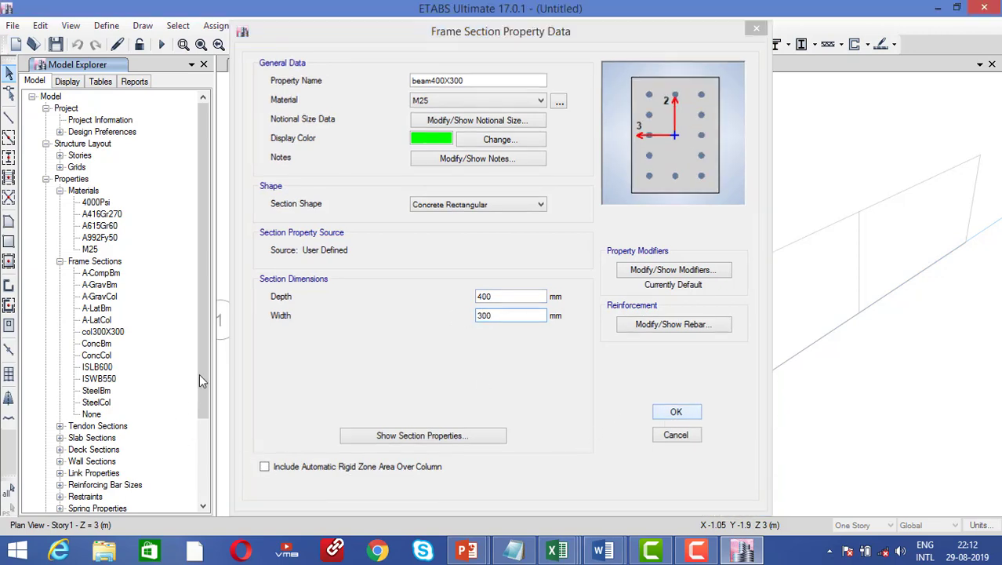
pyautogui.press('Return')
pyautogui.click(103, 343)
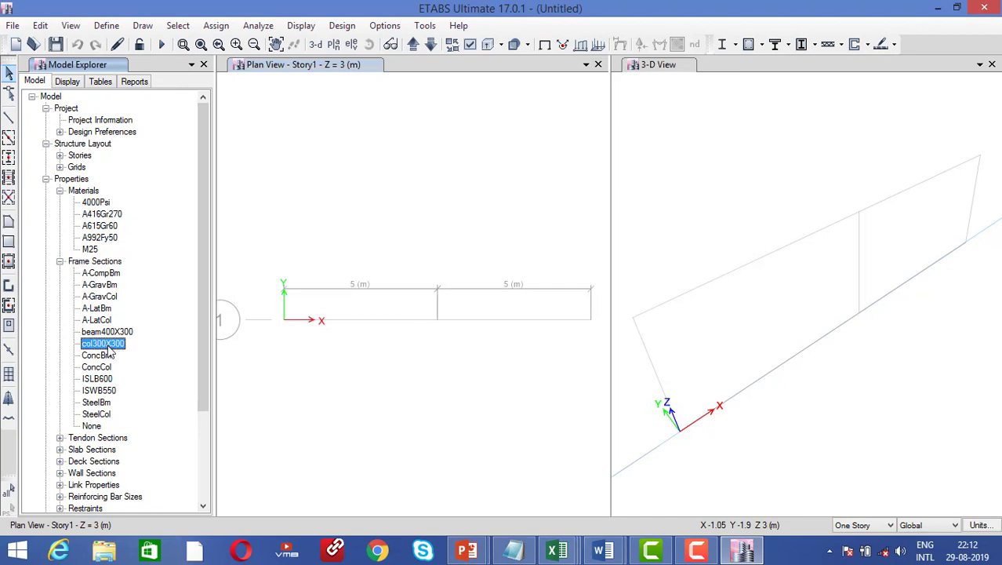
# Change the col300X300 section's material to M25
pyautogui.rightClick(107, 345)
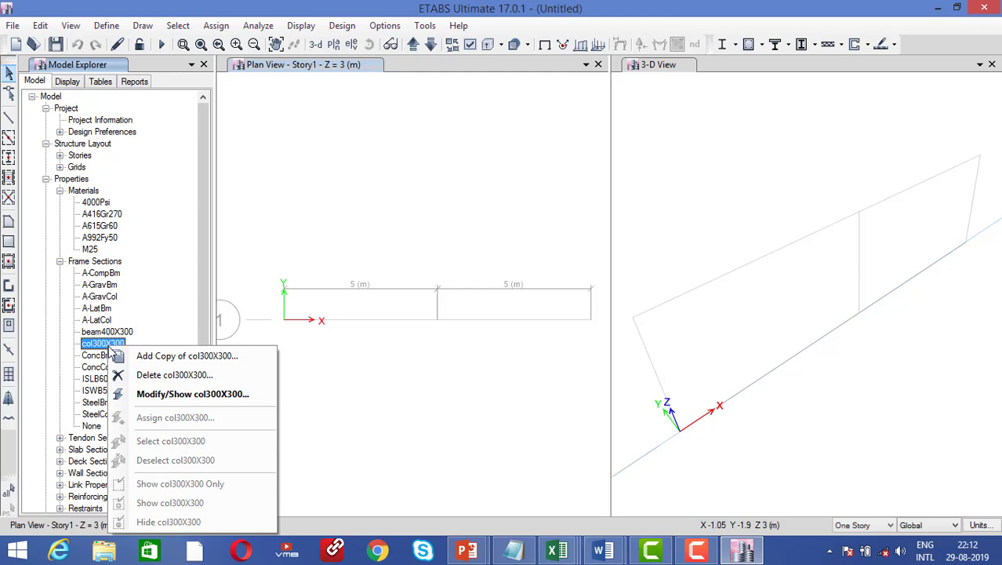
pyautogui.click(152, 394)
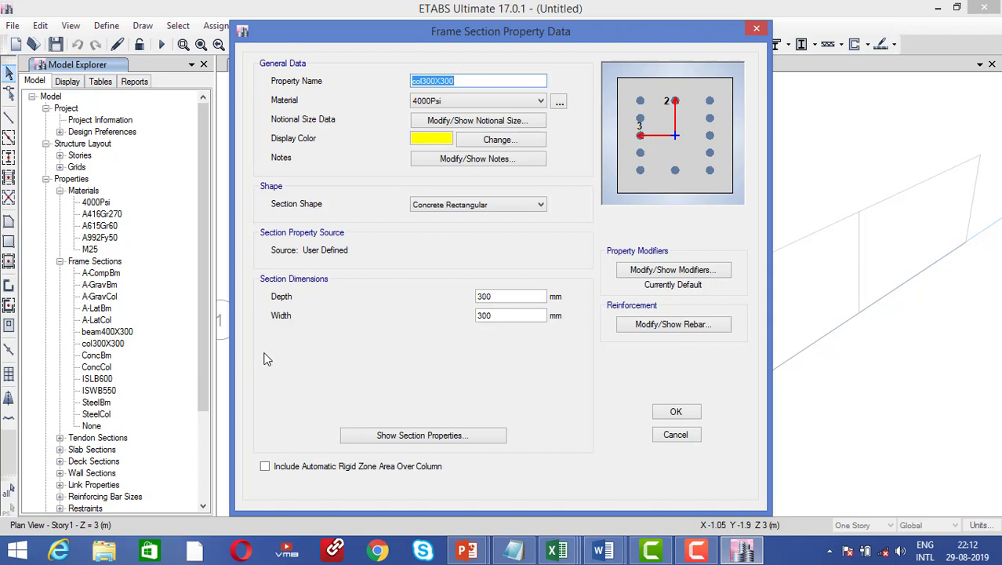
pyautogui.click(437, 100)
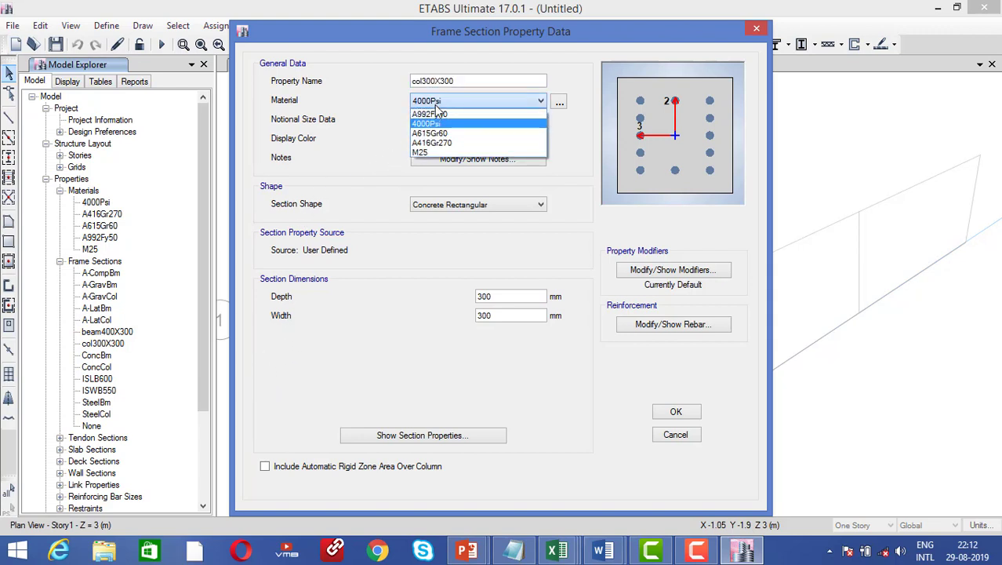
pyautogui.click(424, 147)
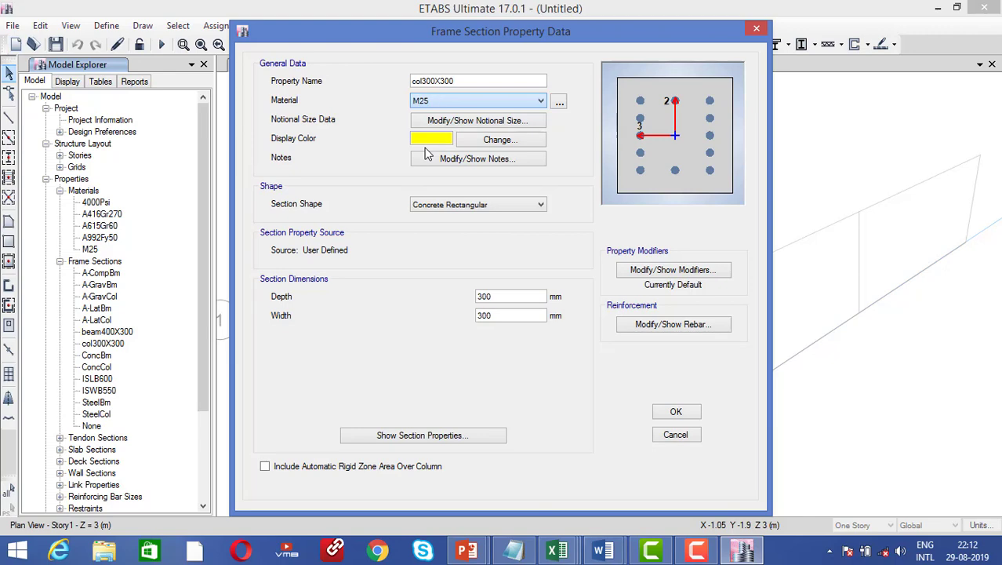
pyautogui.click(668, 413)
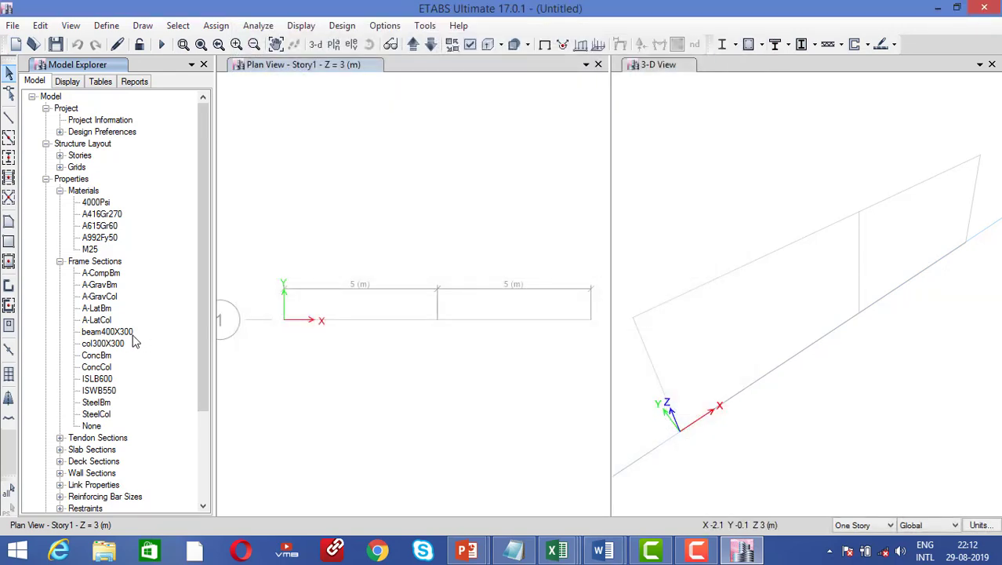
# Review the beam400X300 section properties and close without changes
pyautogui.click(118, 332)
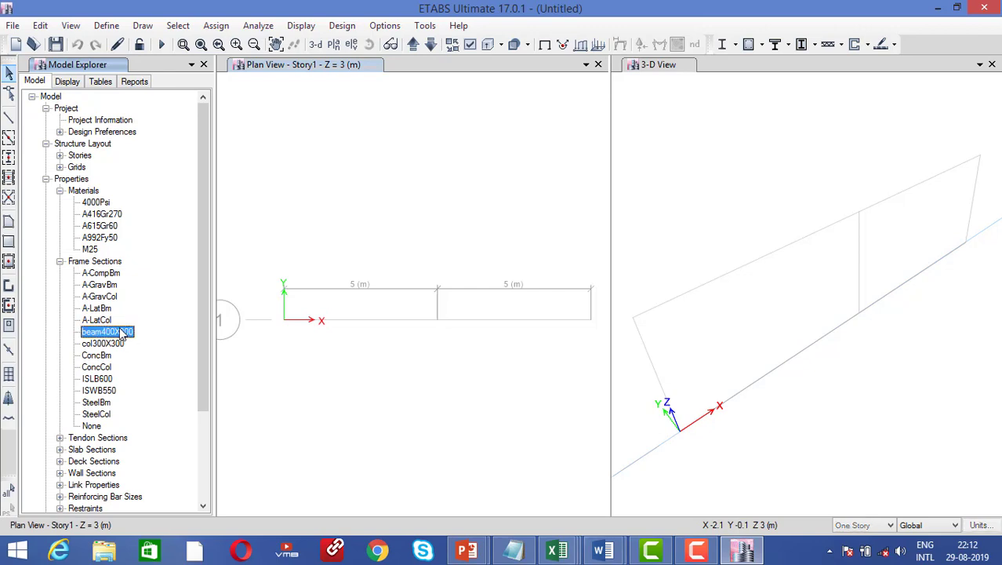
pyautogui.rightClick(123, 332)
pyautogui.click(168, 376)
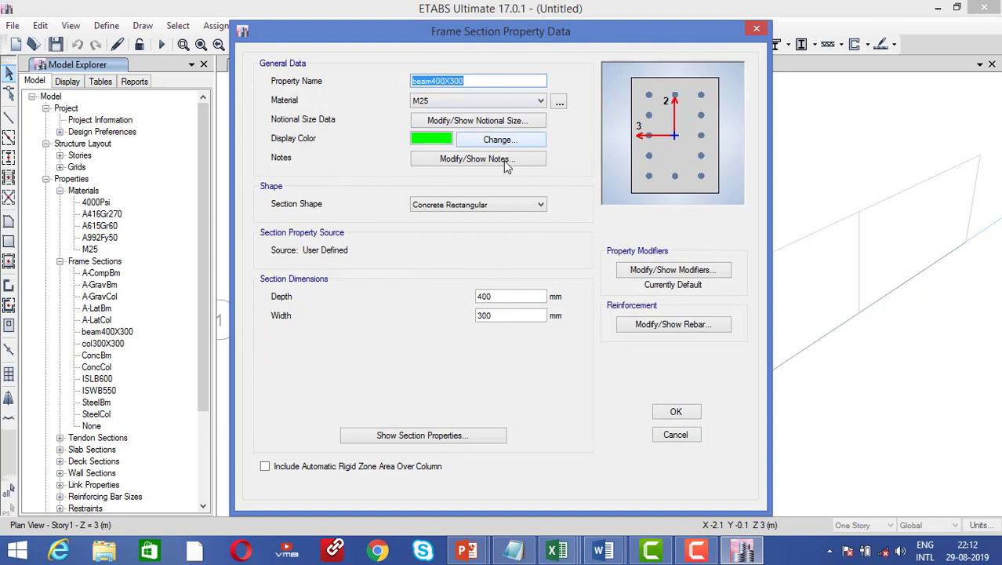
pyautogui.click(675, 436)
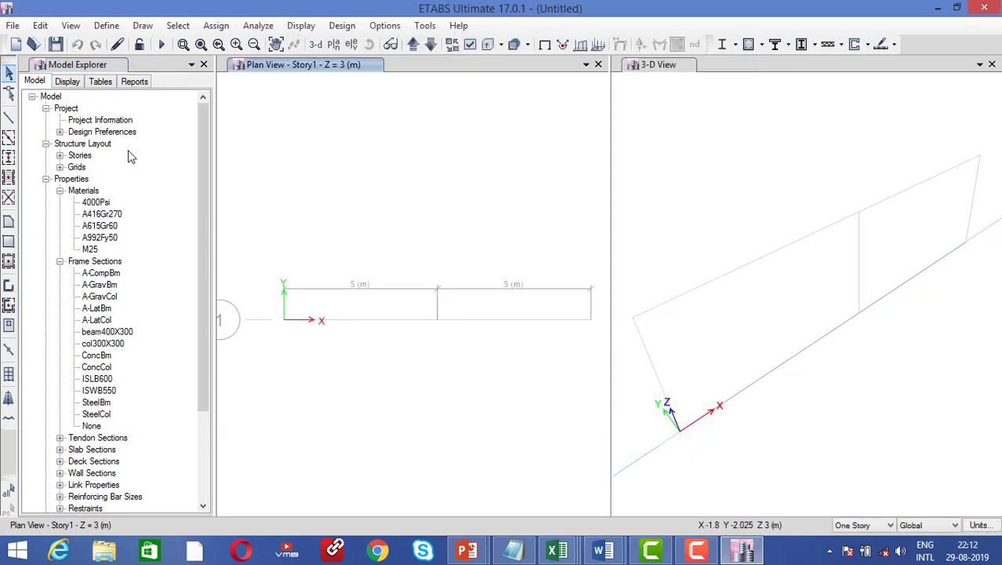
# Set the plan view to the Base level
pyautogui.click(334, 45)
pyautogui.click(416, 238)
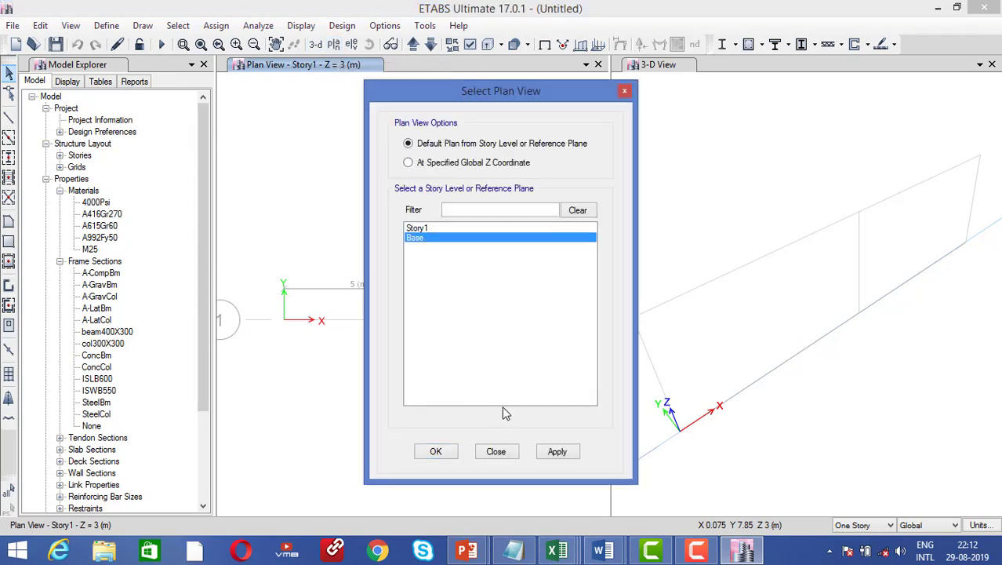
pyautogui.click(436, 452)
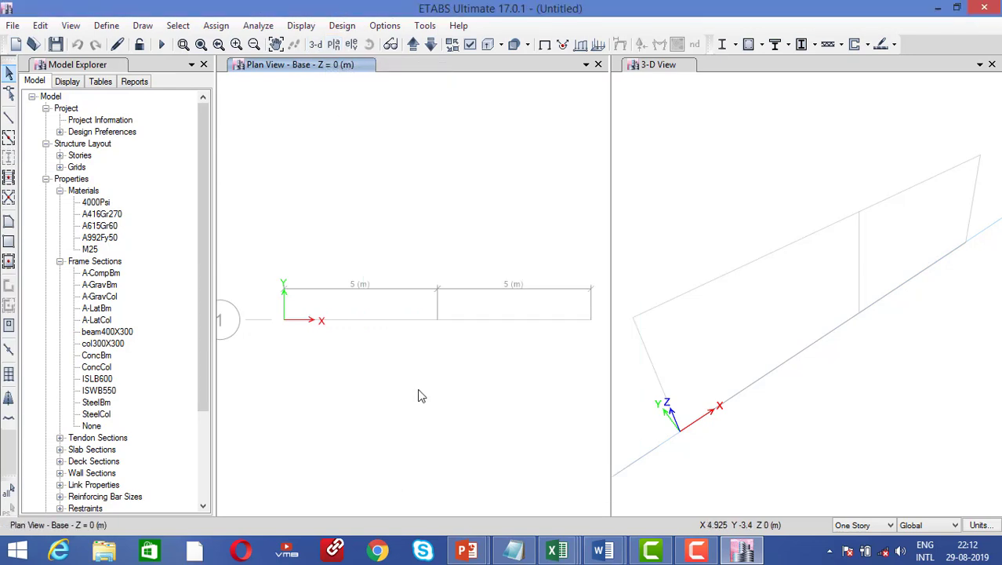
# Switch the display to the elevation view along grid line 1
pyautogui.click(351, 45)
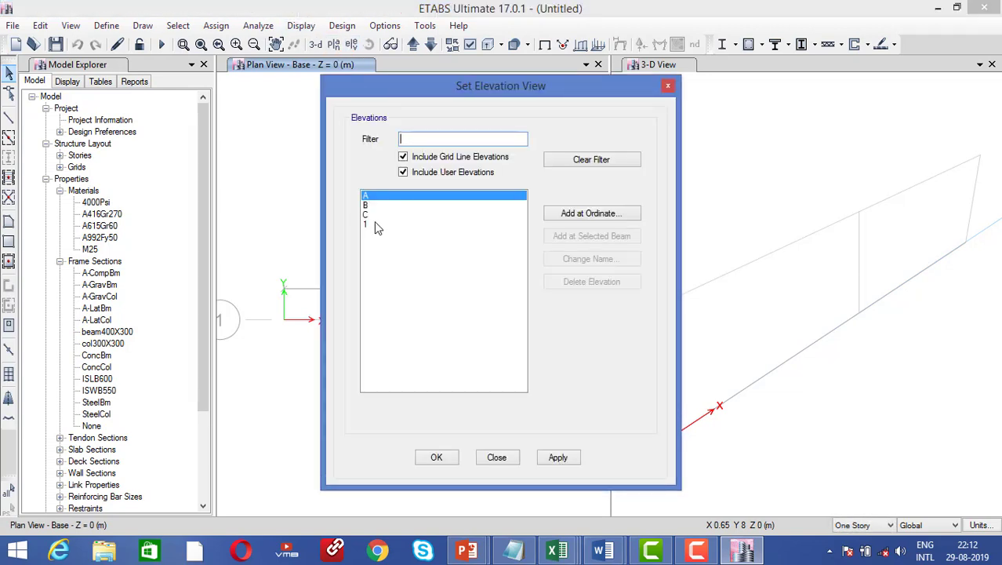
pyautogui.click(374, 224)
pyautogui.click(558, 458)
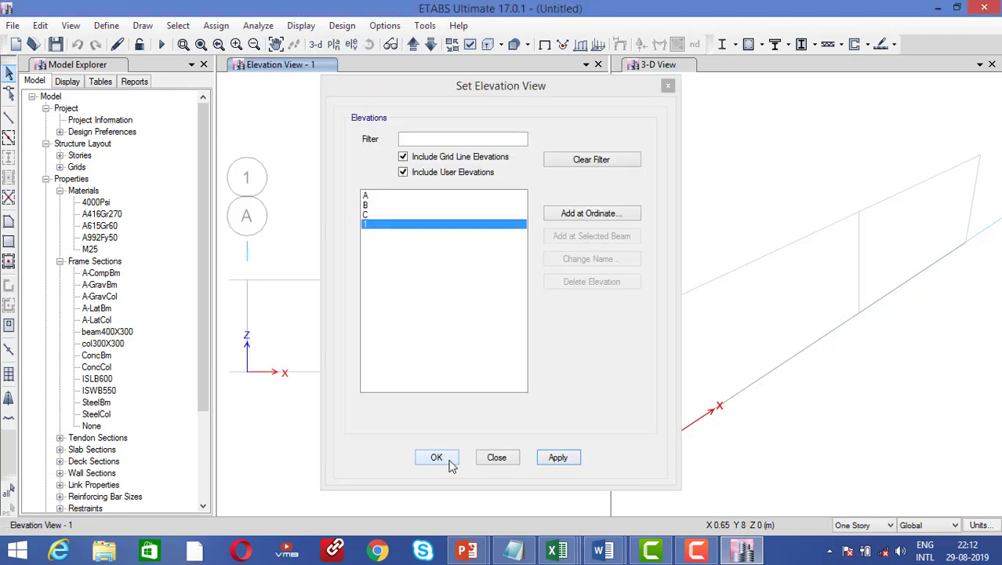
pyautogui.click(437, 457)
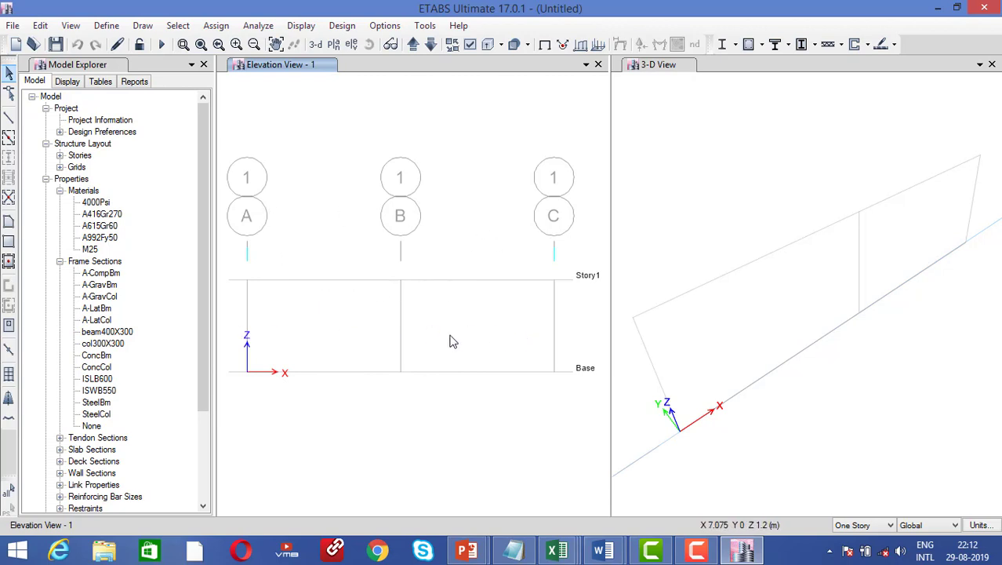
# Collapse the Properties, Structure Layout and Project branches of the model tree
pyautogui.click(46, 179)
pyautogui.click(46, 143)
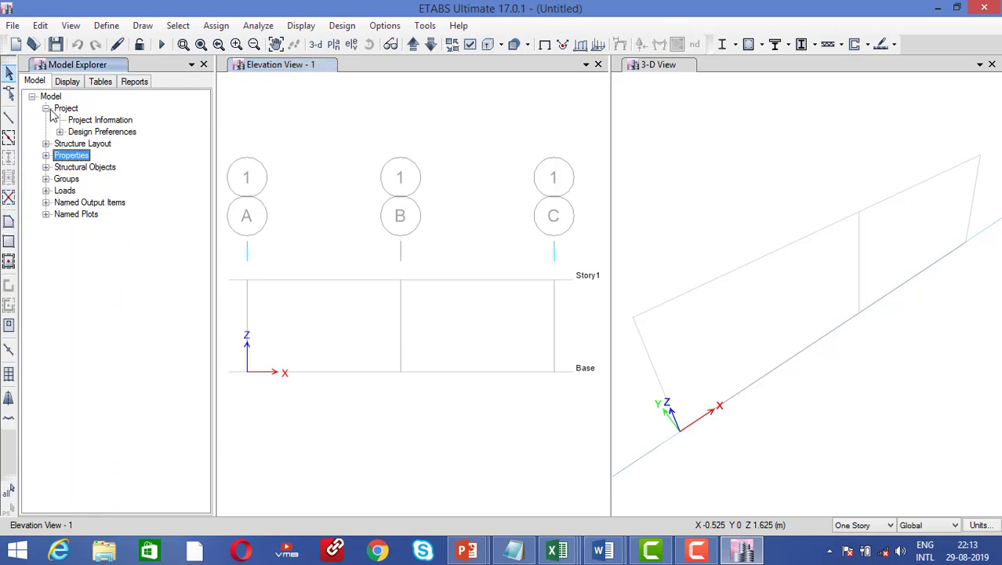
pyautogui.click(45, 108)
pyautogui.click(331, 213)
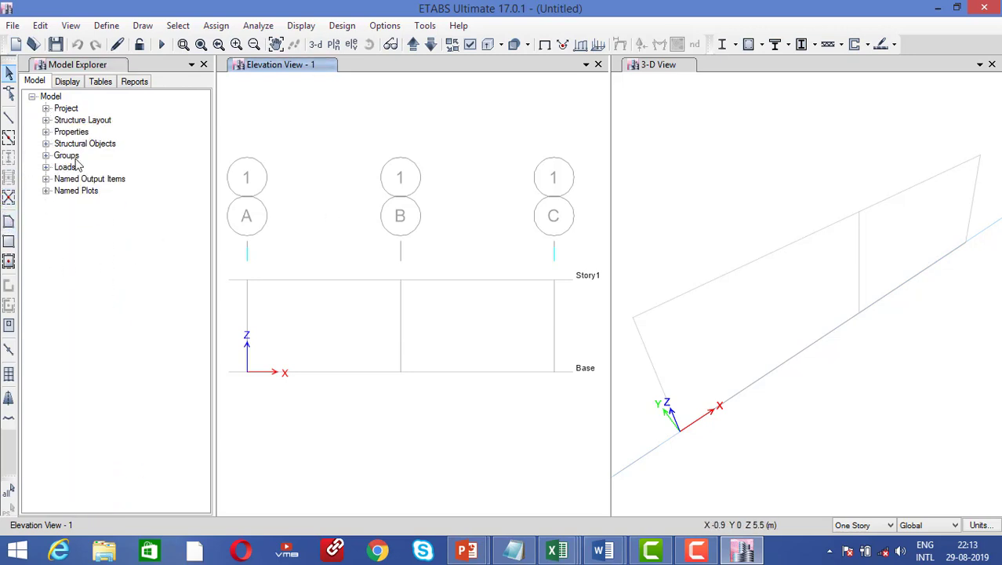
# Draw beam400X300 beams along Story1 between grids A–B and B–C
pyautogui.click(9, 139)
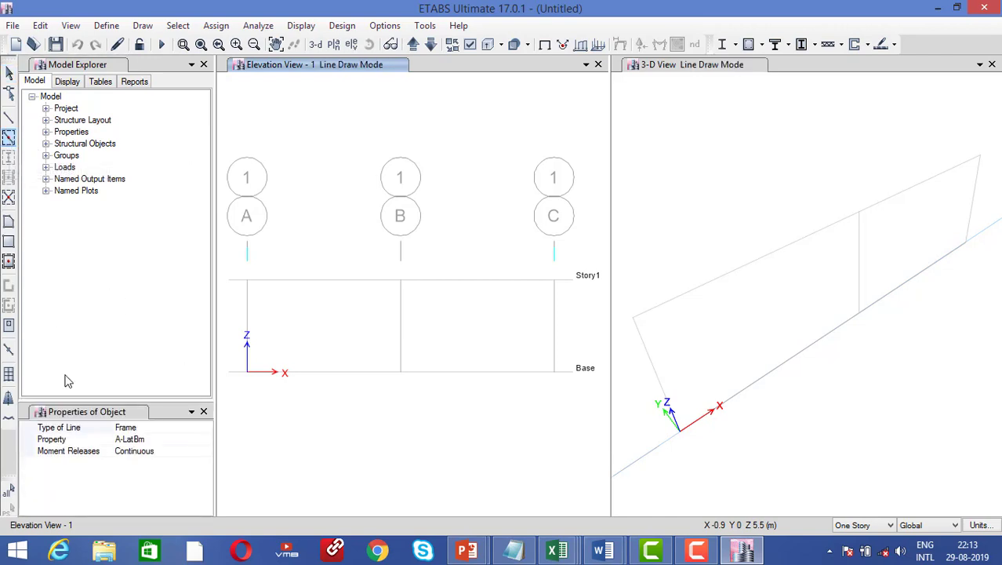
pyautogui.click(131, 427)
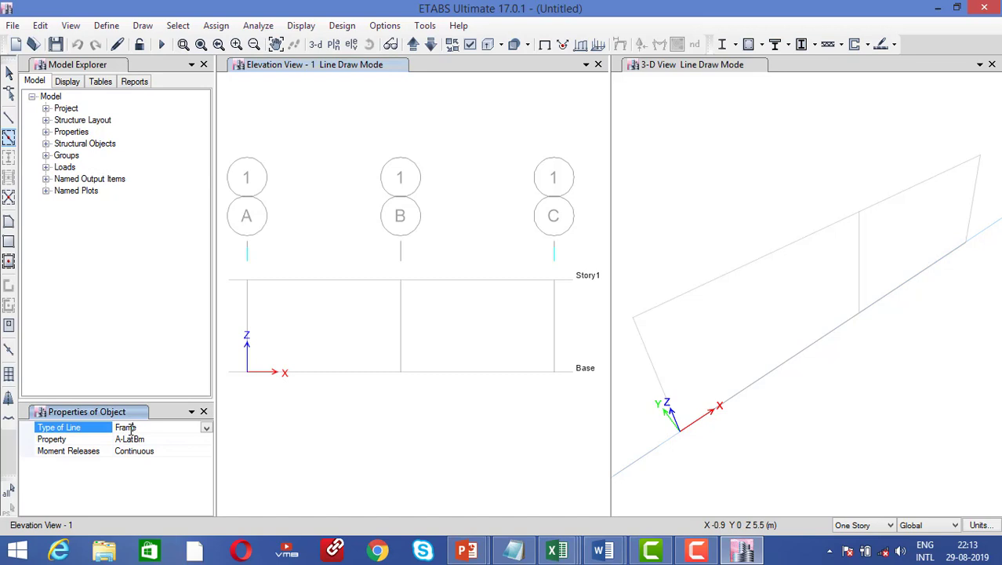
pyautogui.click(206, 429)
pyautogui.click(206, 430)
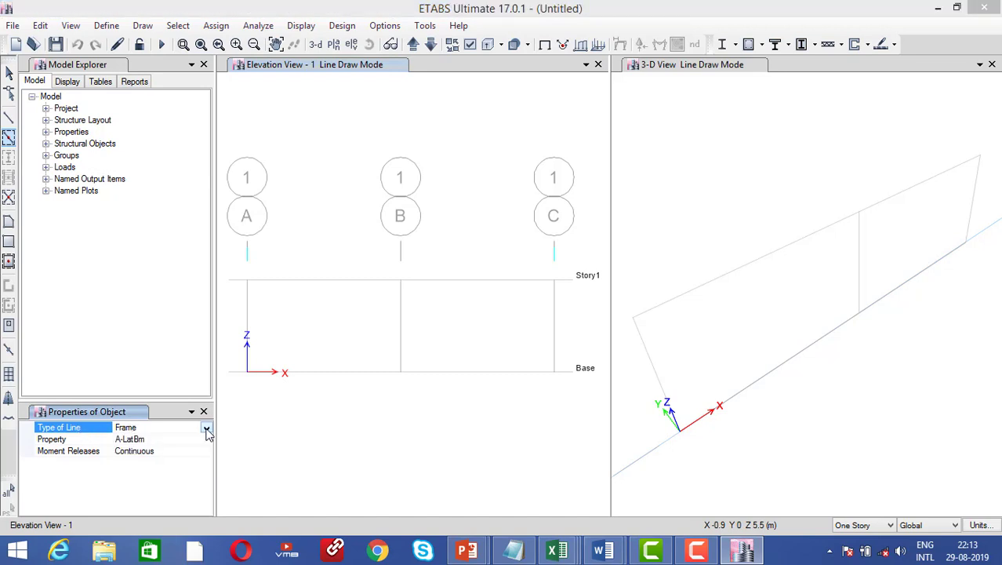
pyautogui.click(169, 438)
pyautogui.click(205, 440)
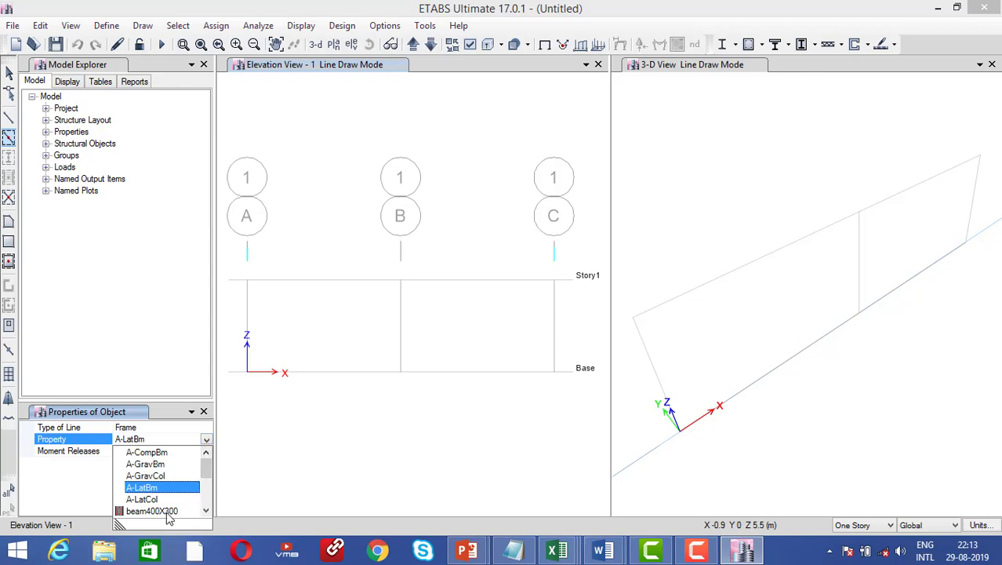
pyautogui.click(157, 510)
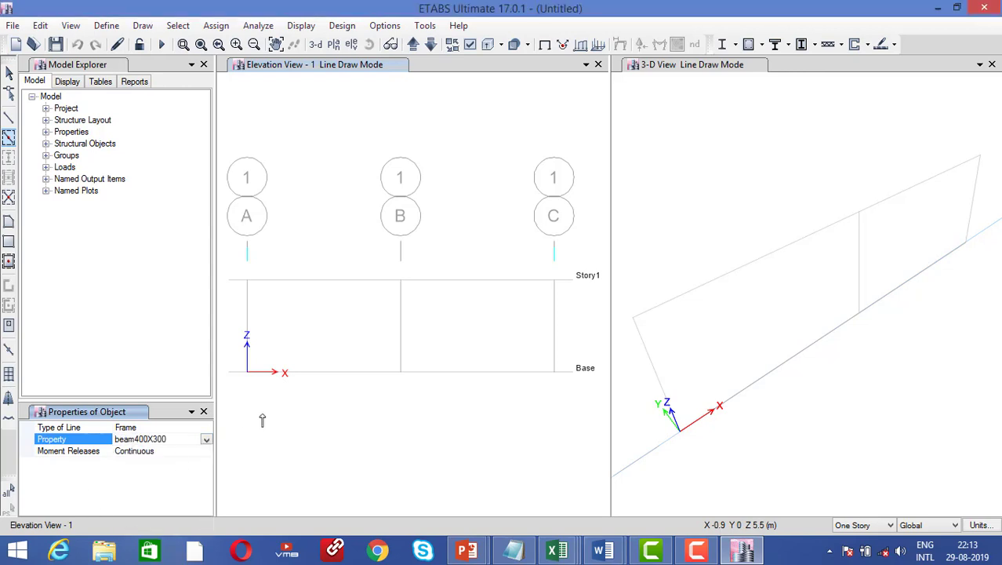
pyautogui.click(390, 283)
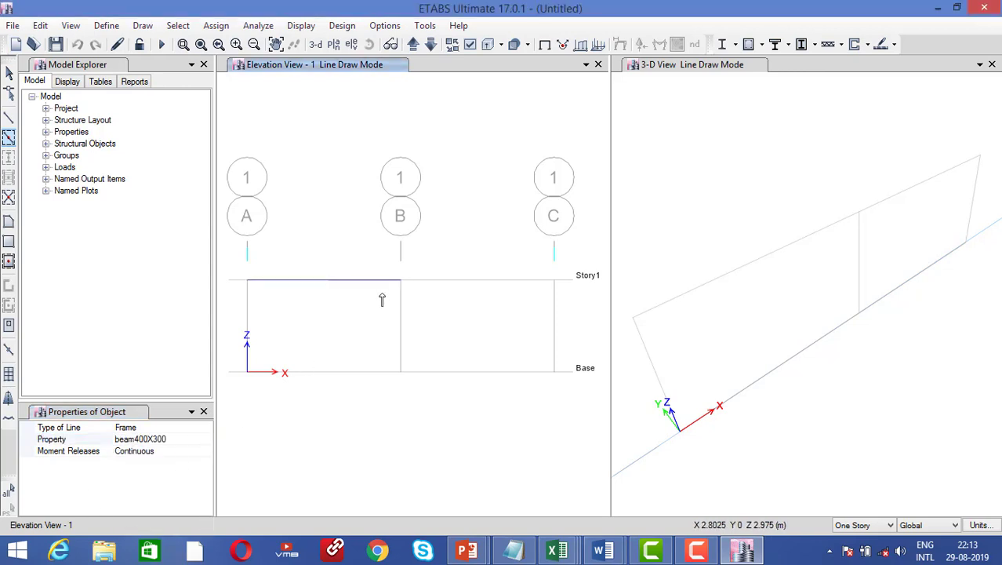
pyautogui.click(438, 286)
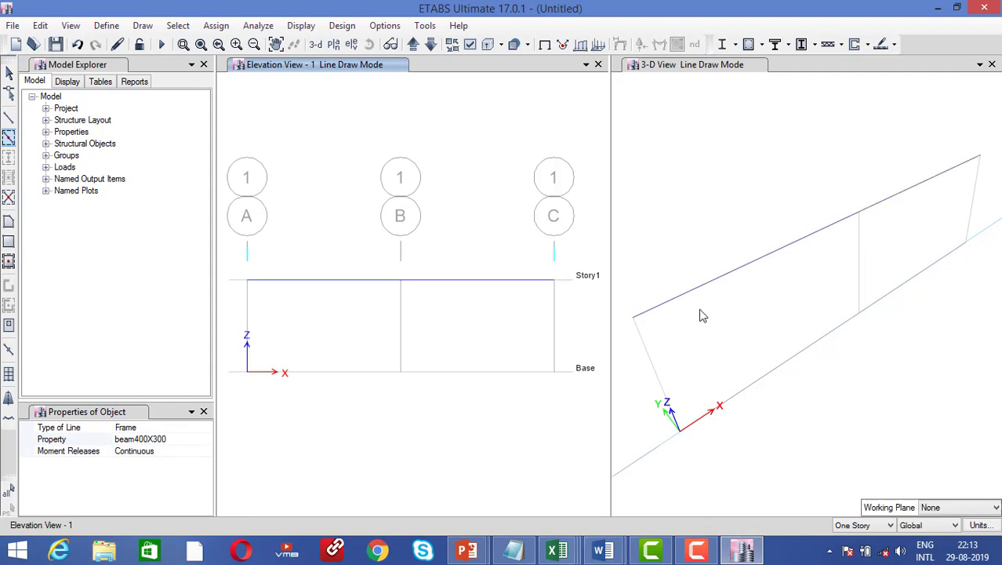
# Draw col300X300 columns on grids A, B and C
pyautogui.click(181, 438)
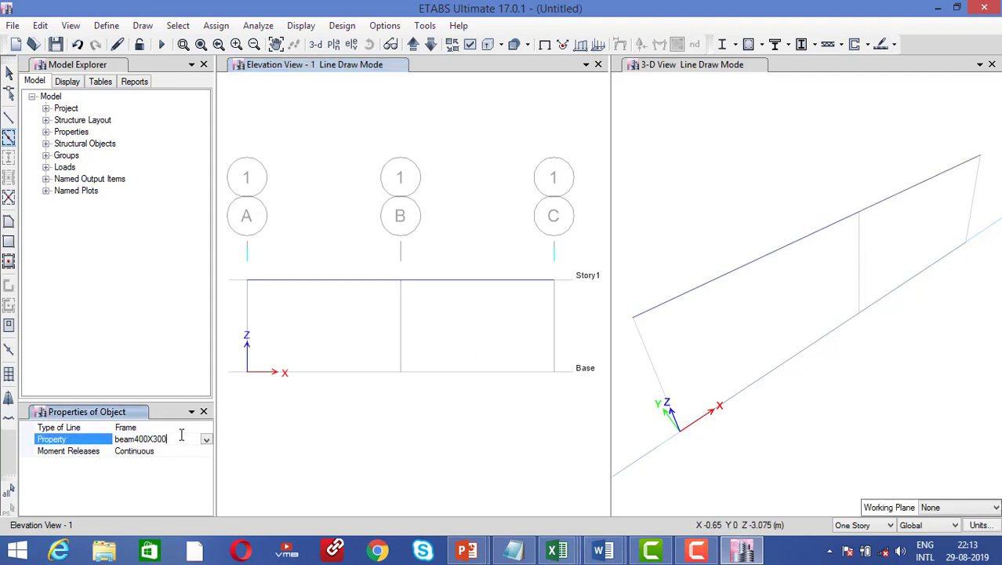
pyautogui.click(206, 441)
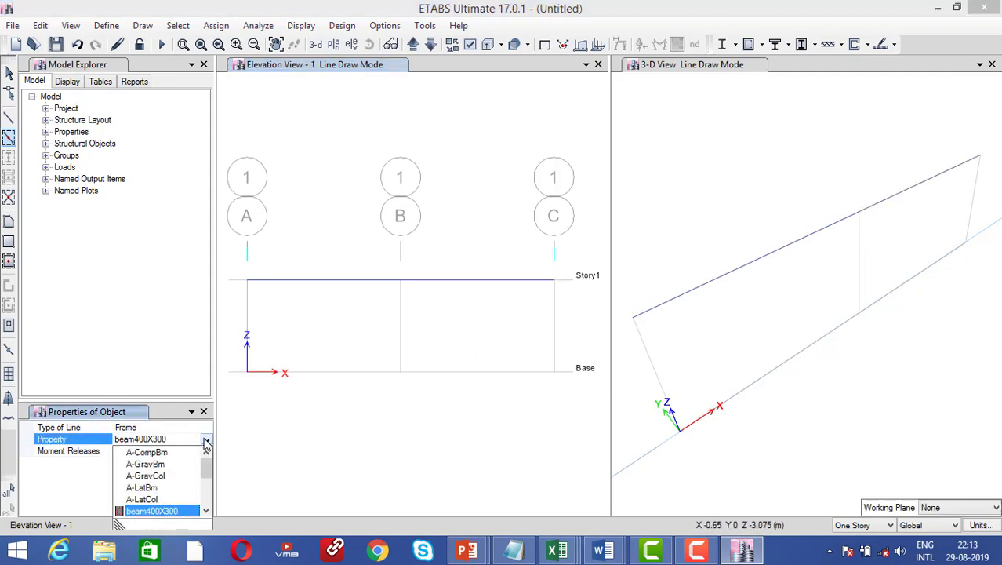
pyautogui.click(207, 511)
pyautogui.click(149, 510)
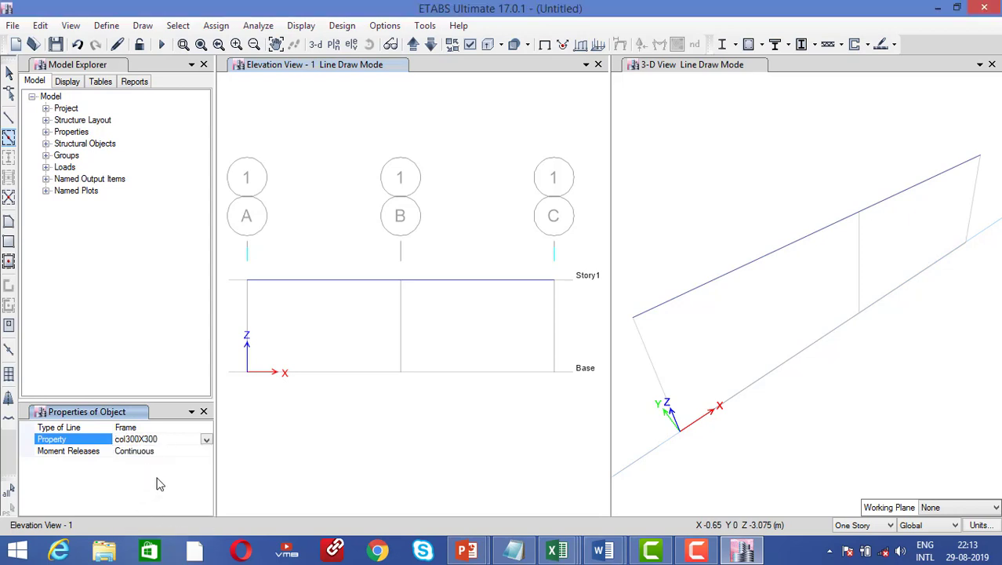
pyautogui.click(248, 329)
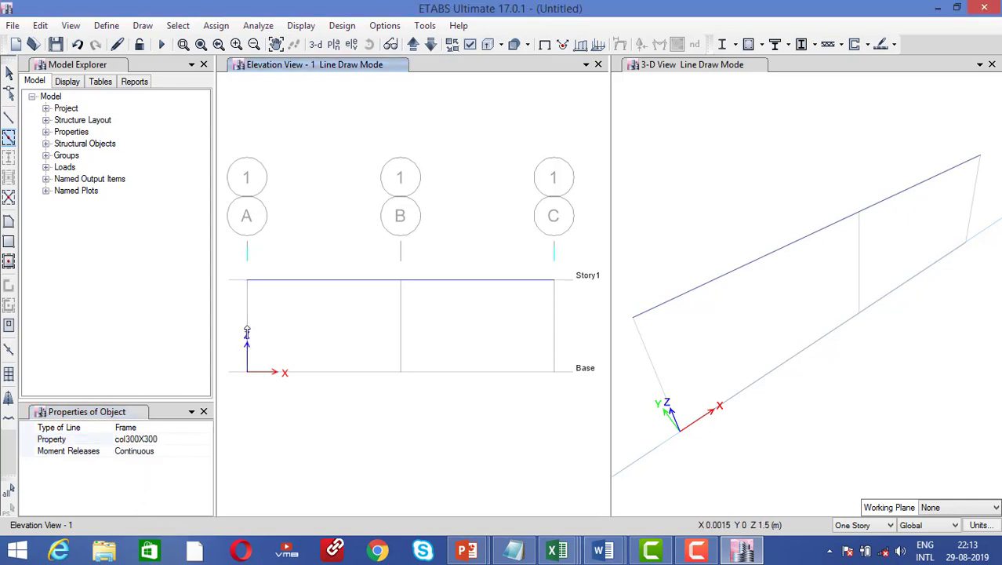
pyautogui.click(400, 331)
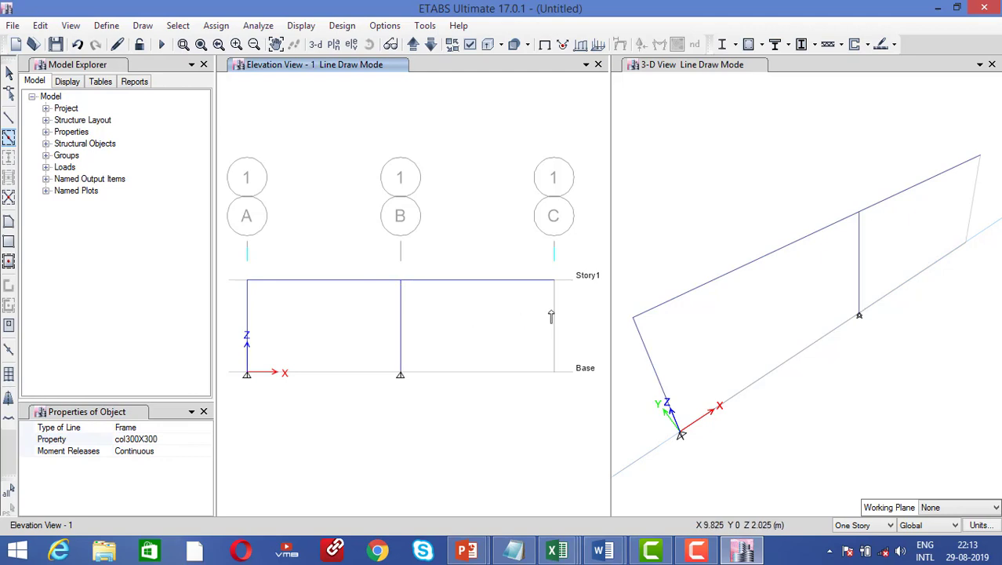
pyautogui.click(544, 322)
pyautogui.click(8, 73)
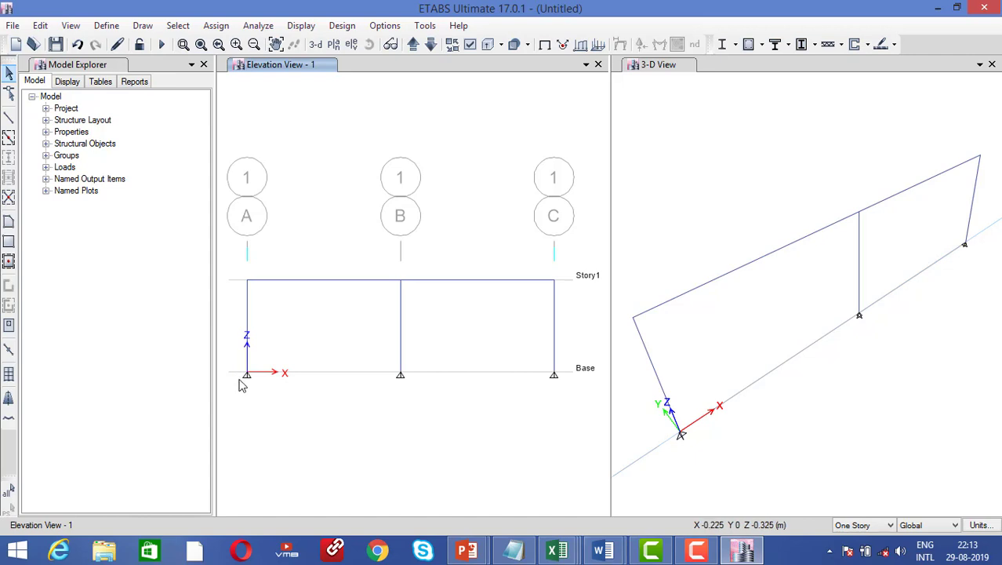
# Select the base joints on grids A, B and C and assign pinned restraints to them
pyautogui.moveTo(233, 365); pyautogui.dragTo(274, 396)
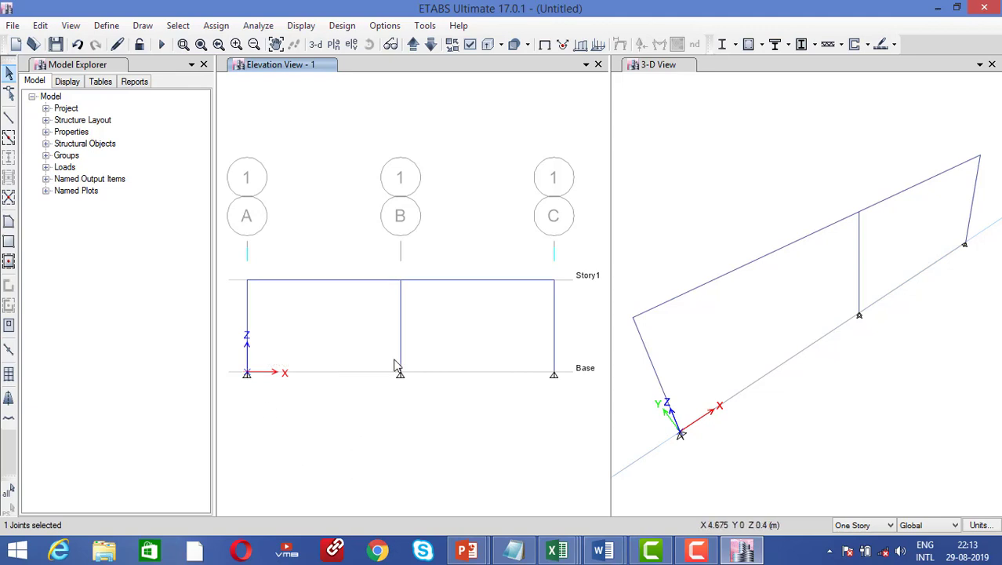
pyautogui.moveTo(389, 359); pyautogui.dragTo(423, 396)
pyautogui.moveTo(540, 363); pyautogui.dragTo(579, 405)
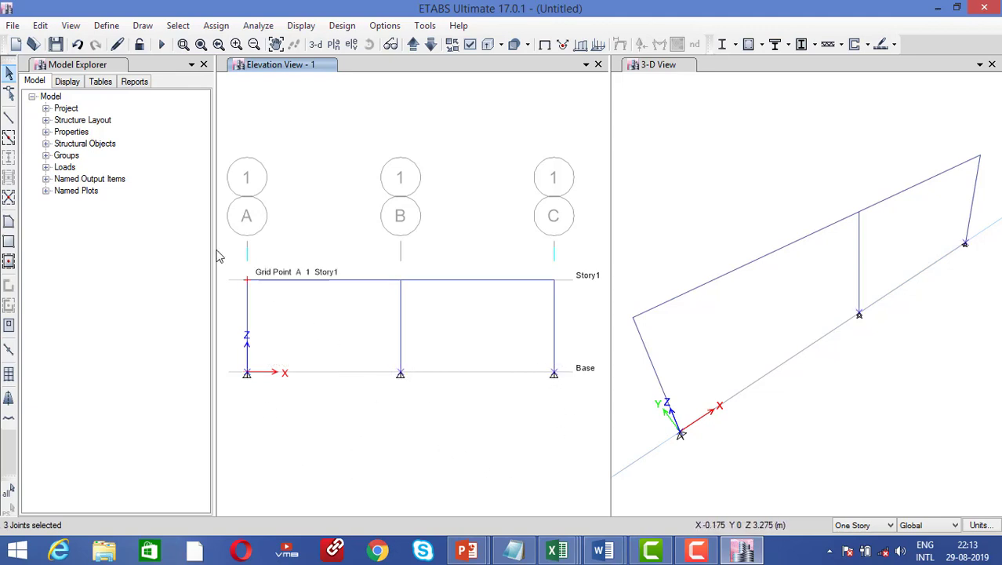
pyautogui.click(212, 26)
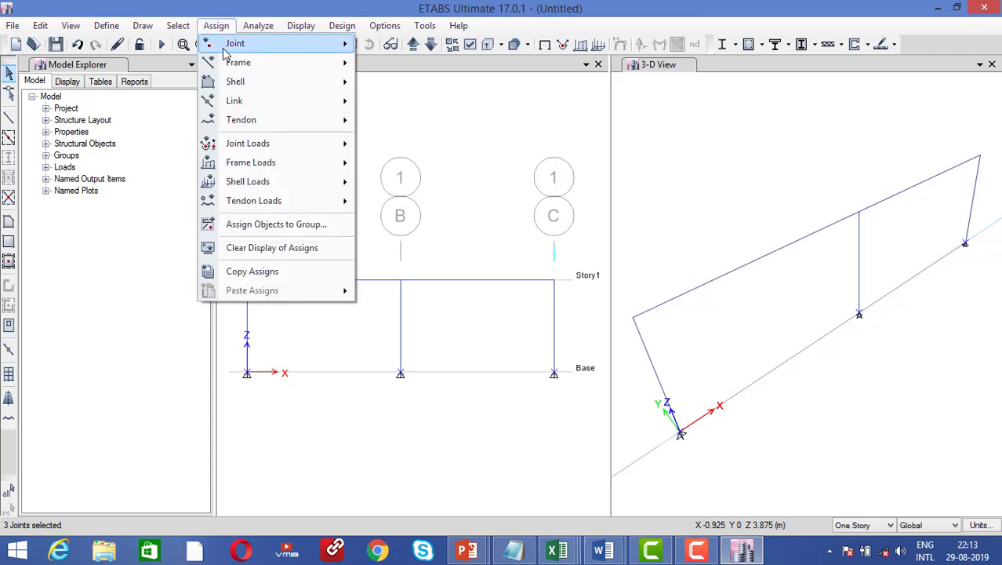
pyautogui.moveTo(231, 47)
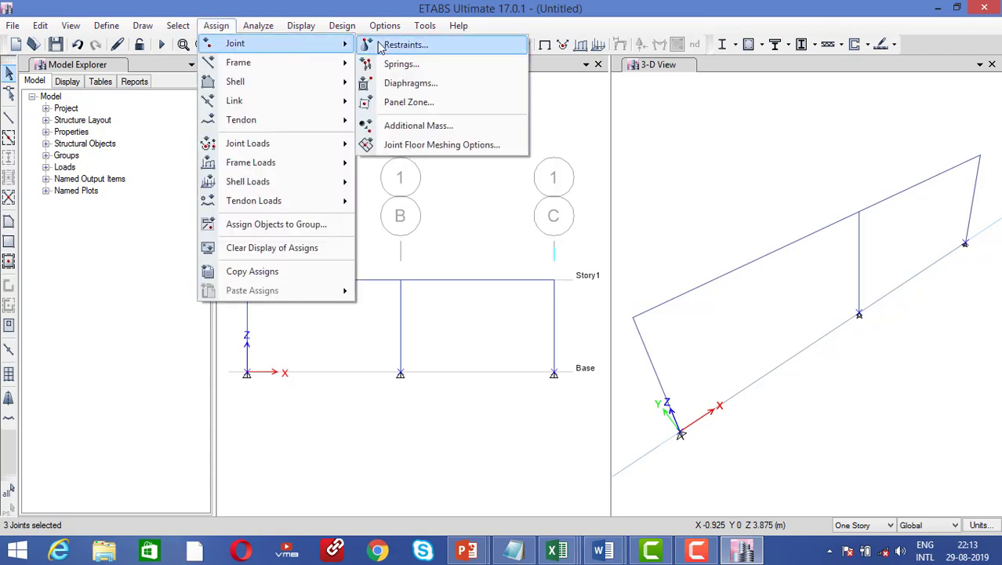
pyautogui.click(404, 45)
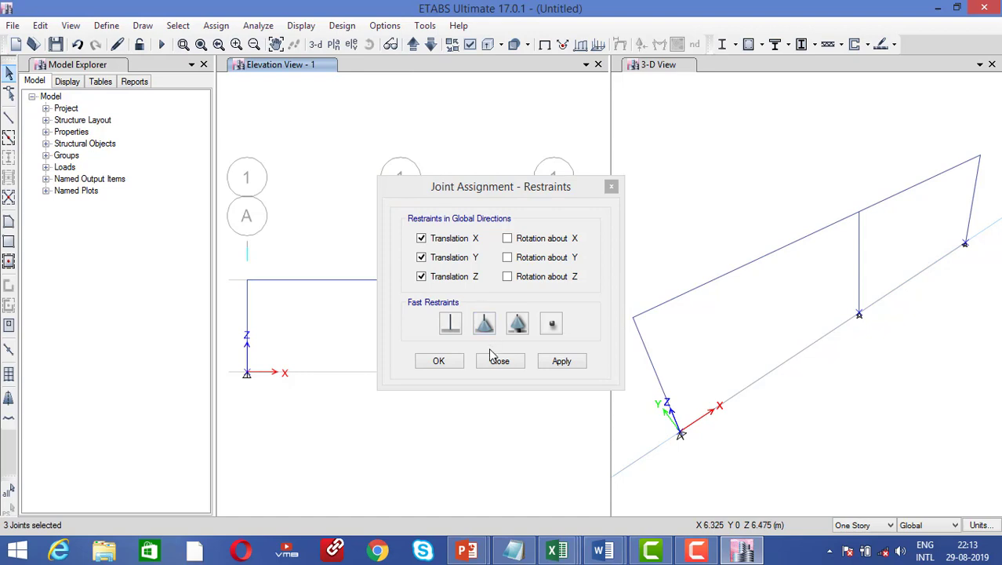
pyautogui.click(458, 333)
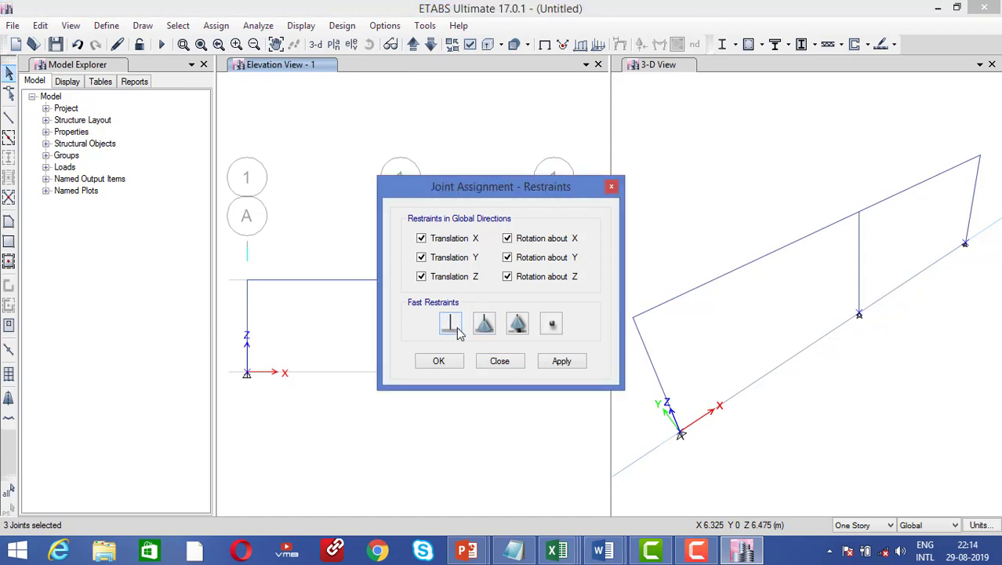
pyautogui.click(484, 324)
pyautogui.click(560, 361)
pyautogui.click(439, 362)
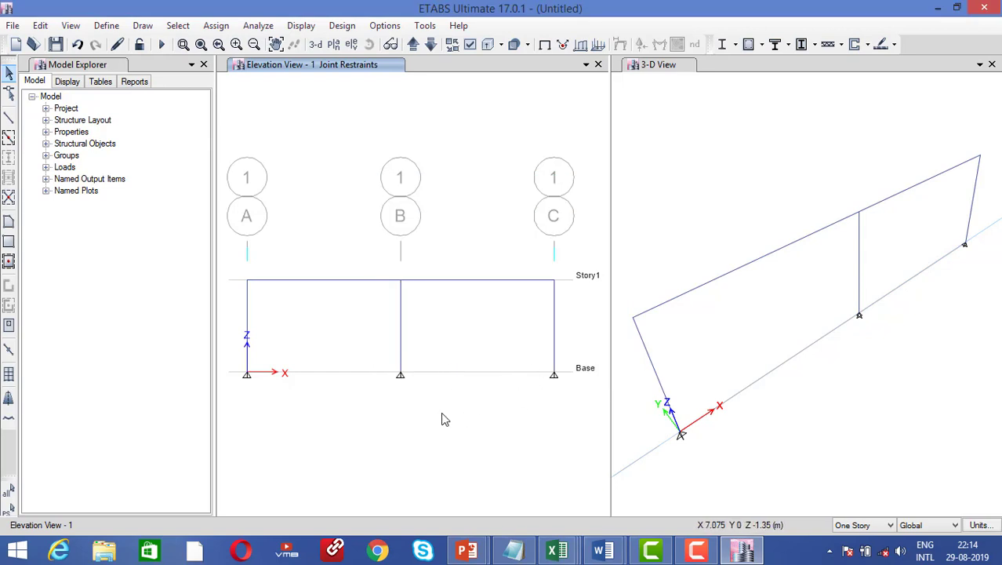
# Load the A–B and B–C Story1 beams with a uniform 25 kN/m Dead gravity load
pyautogui.click(232, 28)
pyautogui.click(443, 118)
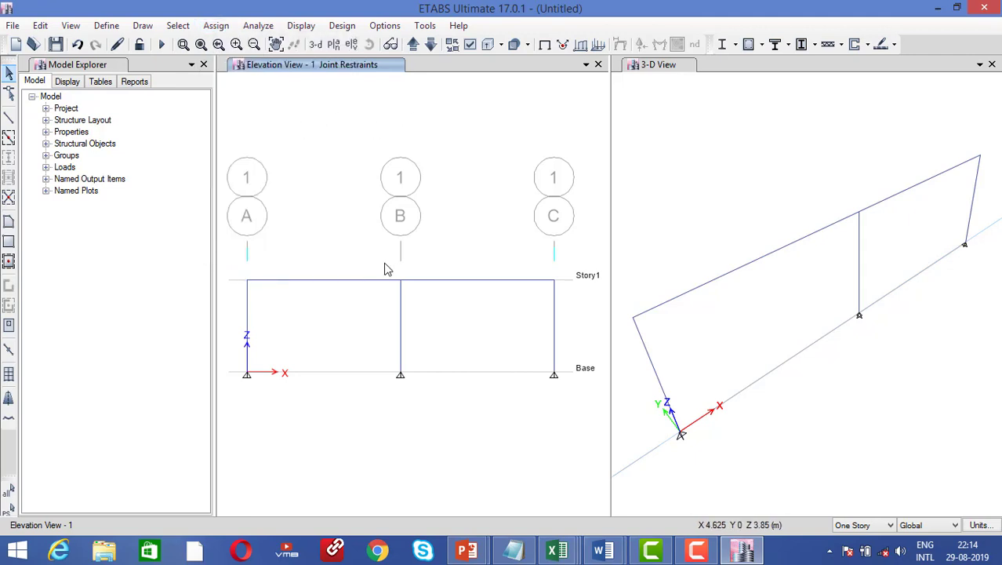
pyautogui.click(383, 280)
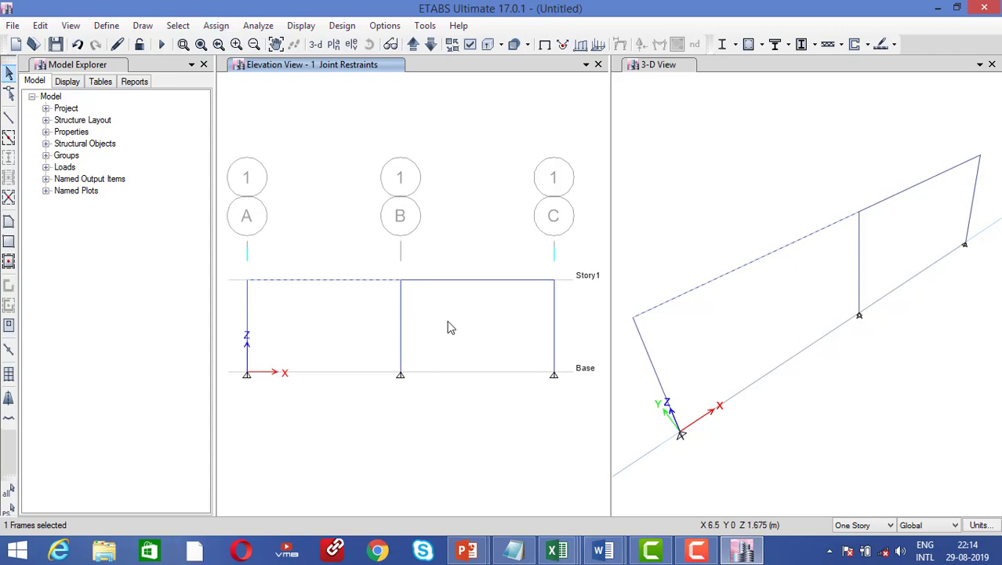
pyautogui.click(471, 281)
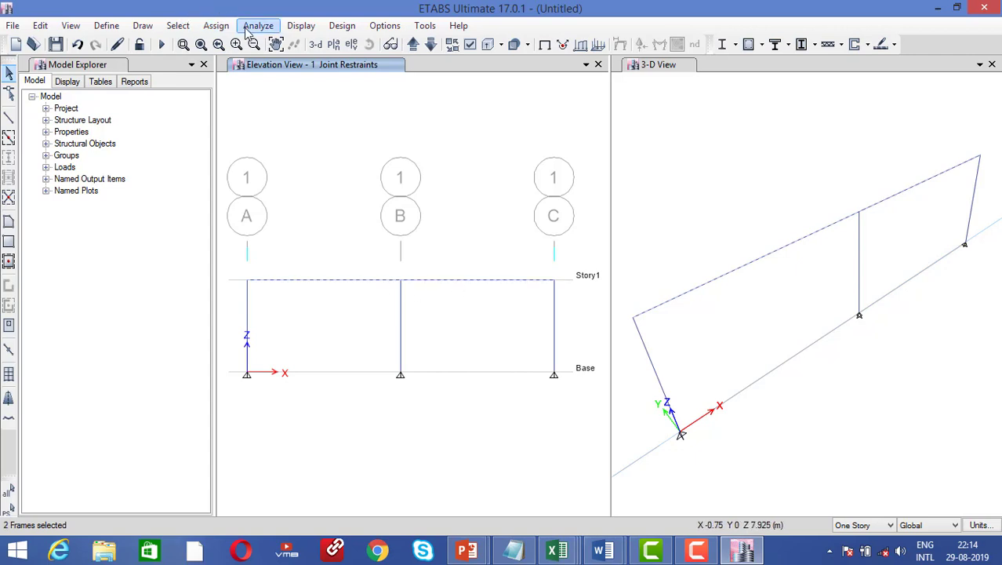
pyautogui.click(216, 25)
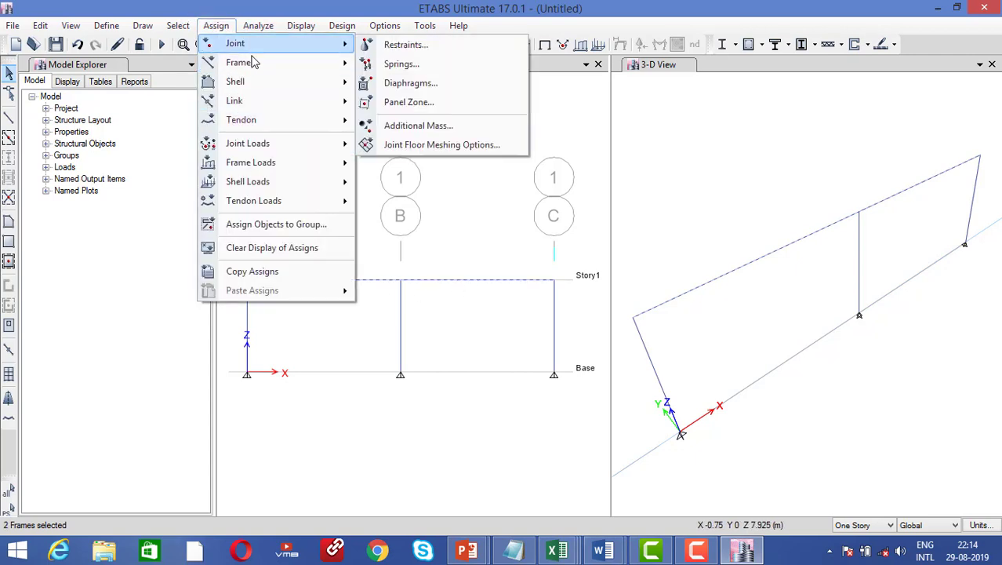
pyautogui.moveTo(338, 162)
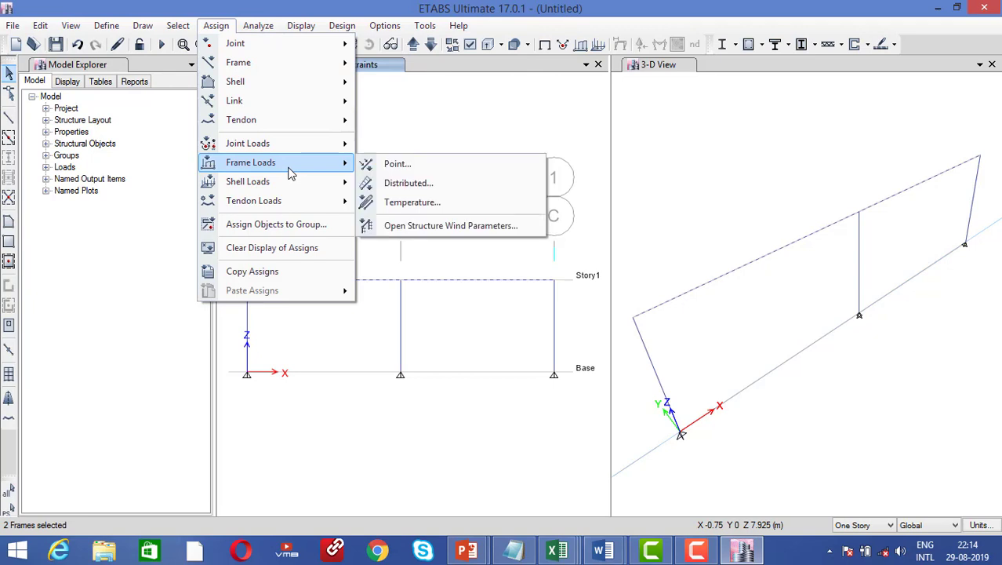
pyautogui.click(414, 182)
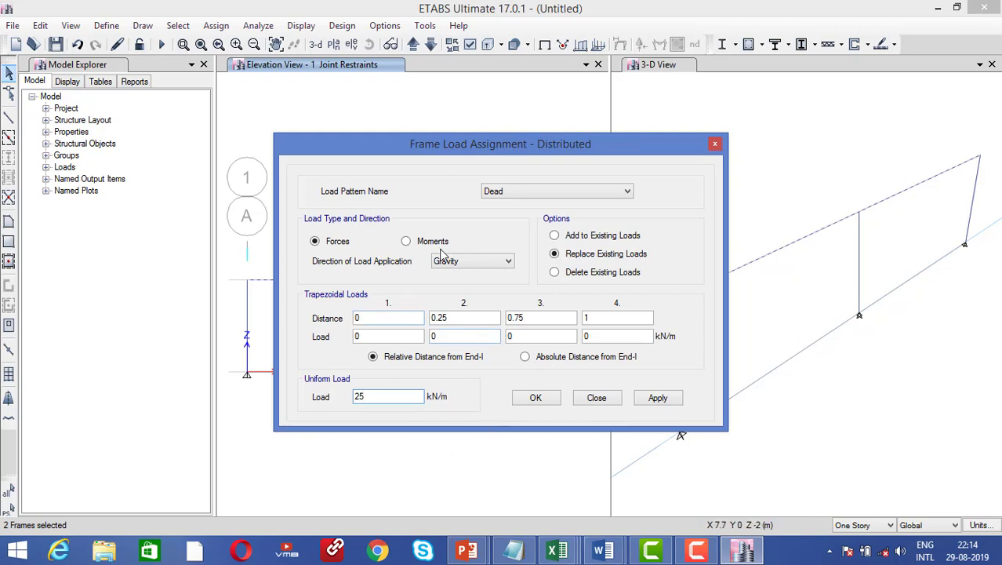
pyautogui.click(658, 397)
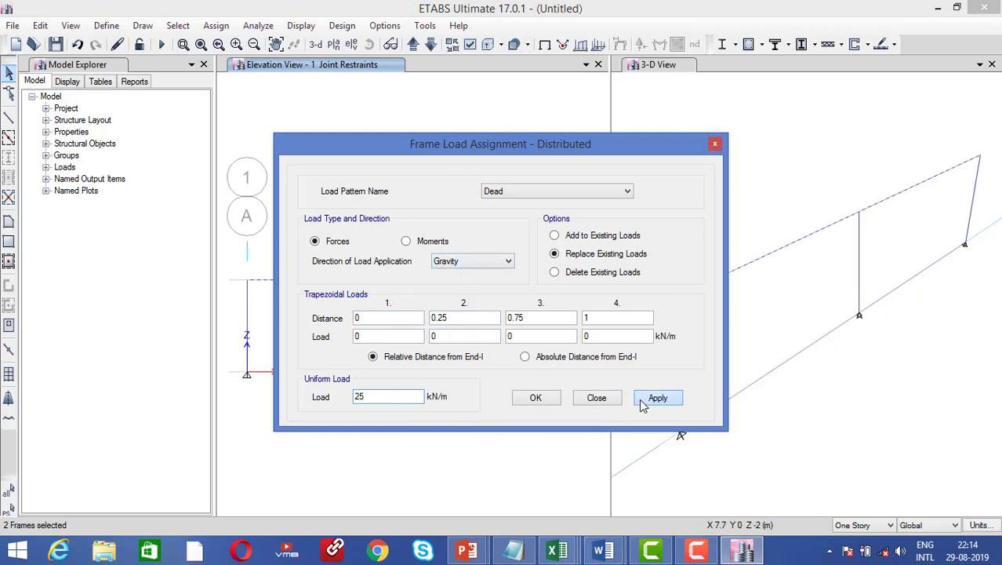
pyautogui.click(551, 399)
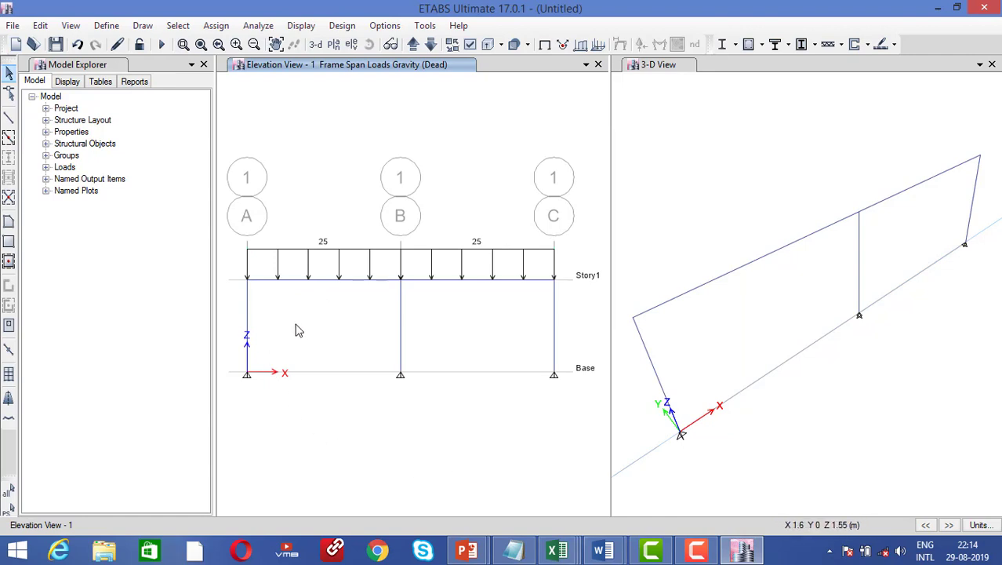
# Select the A–B Story1 beam and bring up its point frame load settings
pyautogui.click(361, 280)
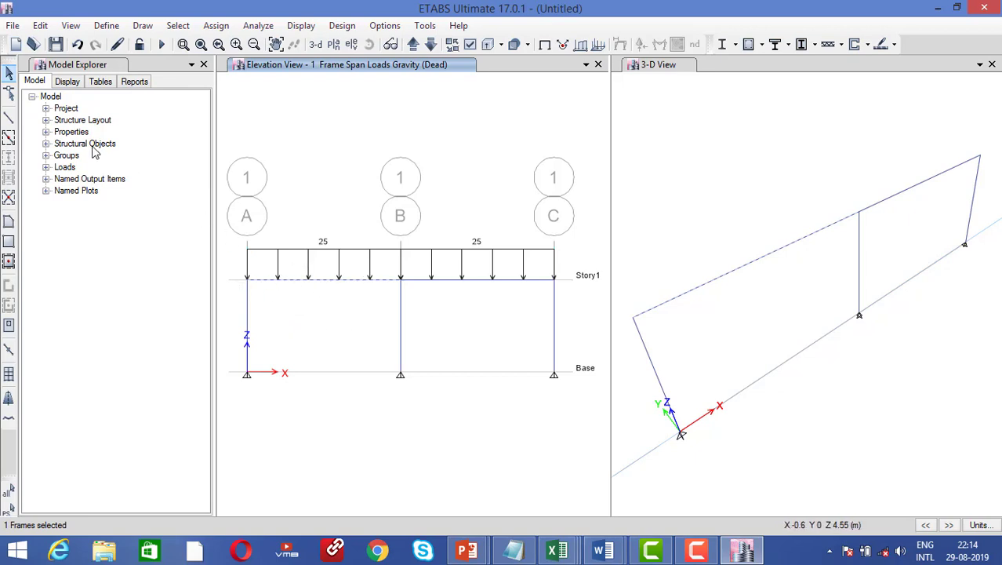
pyautogui.click(216, 25)
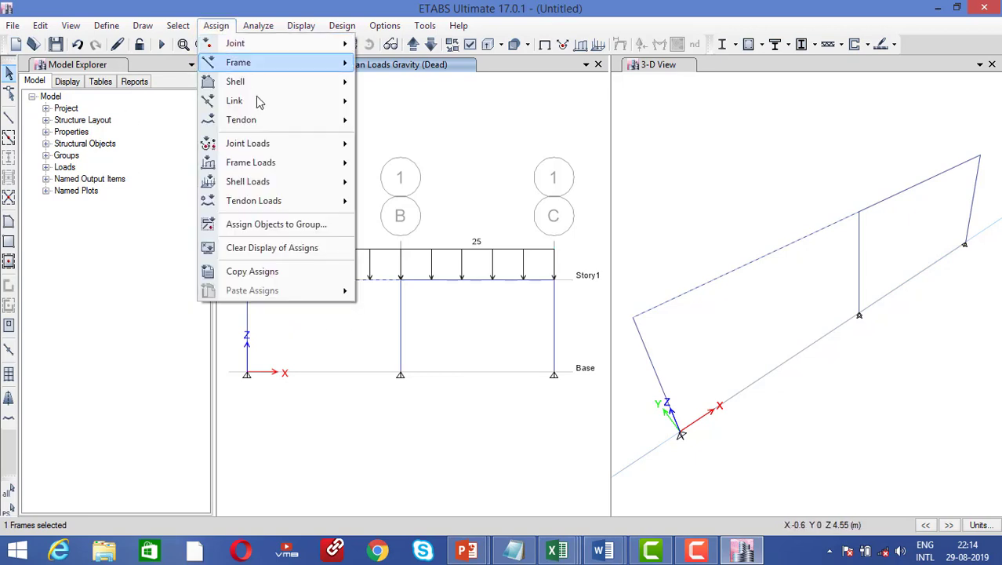
pyautogui.moveTo(280, 172)
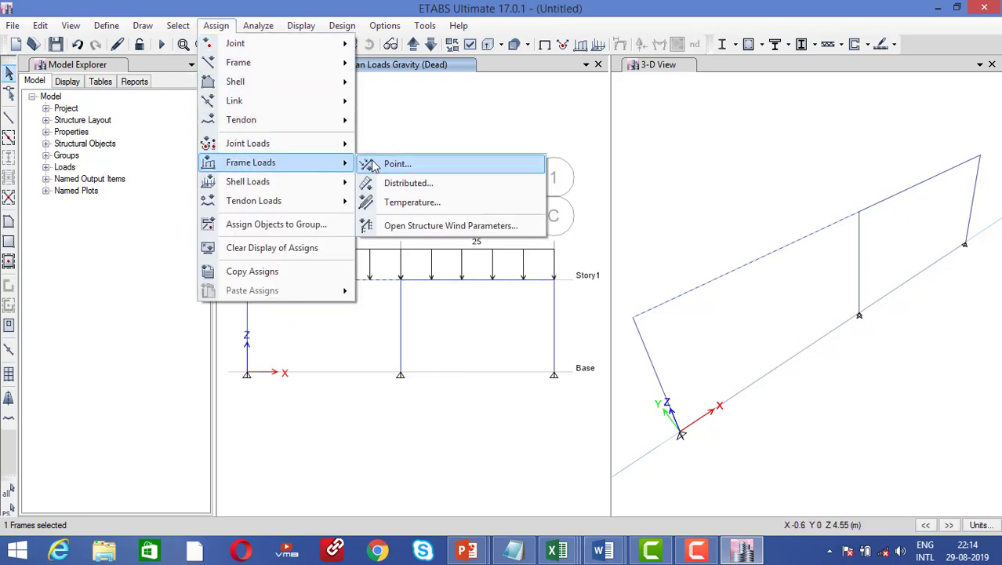
pyautogui.click(396, 163)
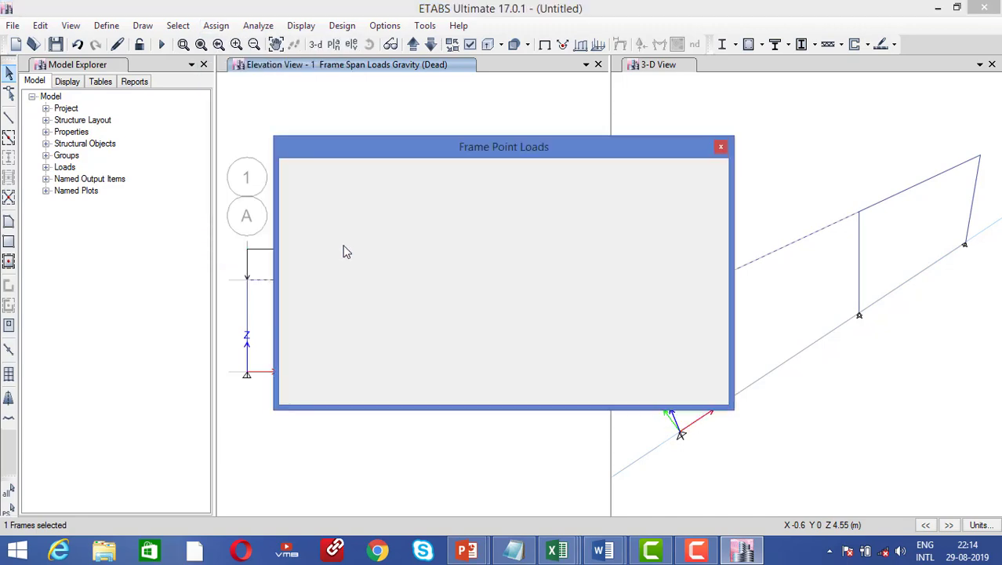
pyautogui.moveTo(409, 150); pyautogui.dragTo(691, 149)
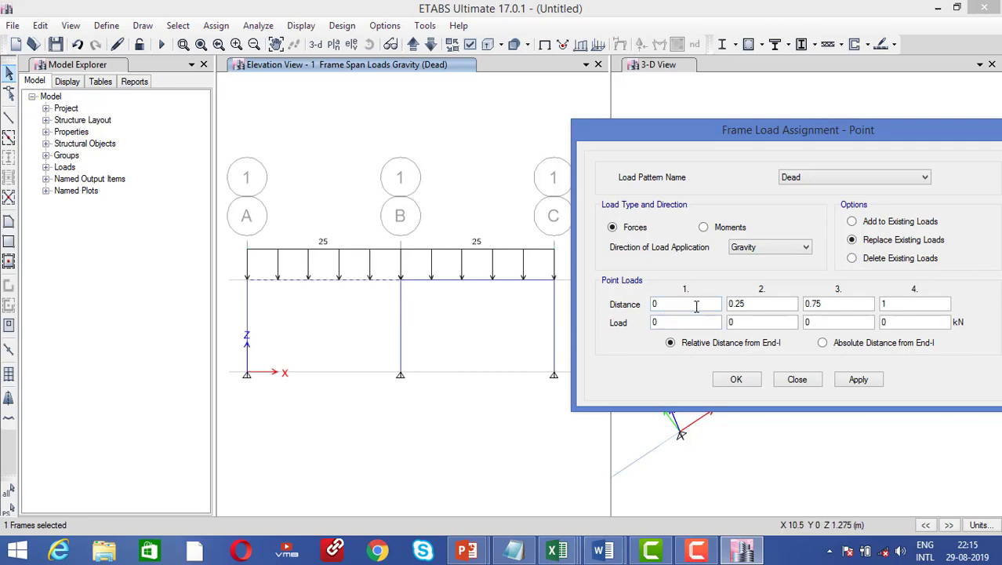
# Edit the distance entries to 1 and 2, then switch to absolute distances from End-I
pyautogui.moveTo(774, 306); pyautogui.dragTo(692, 297)
pyautogui.moveTo(841, 302); pyautogui.dragTo(735, 306)
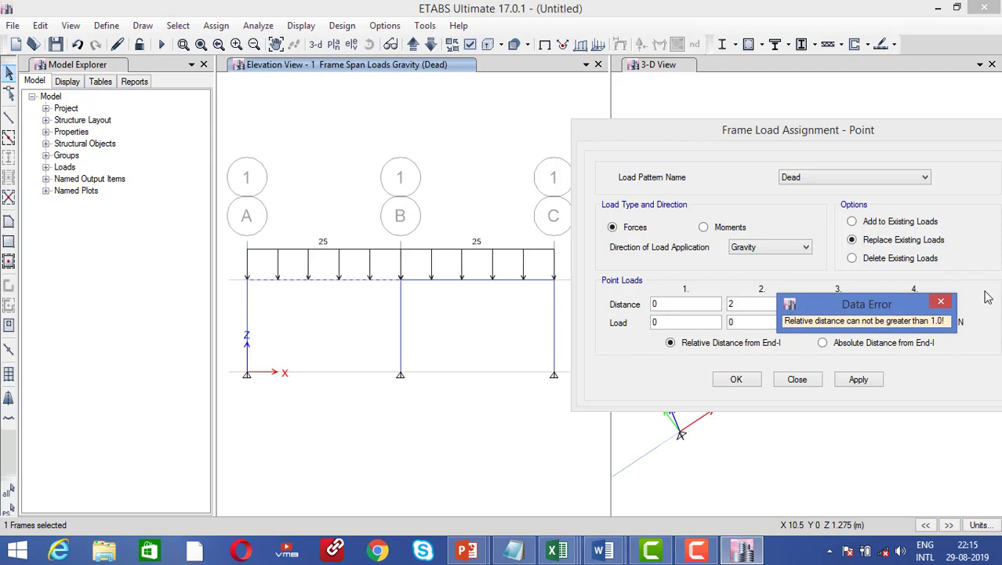
pyautogui.click(942, 301)
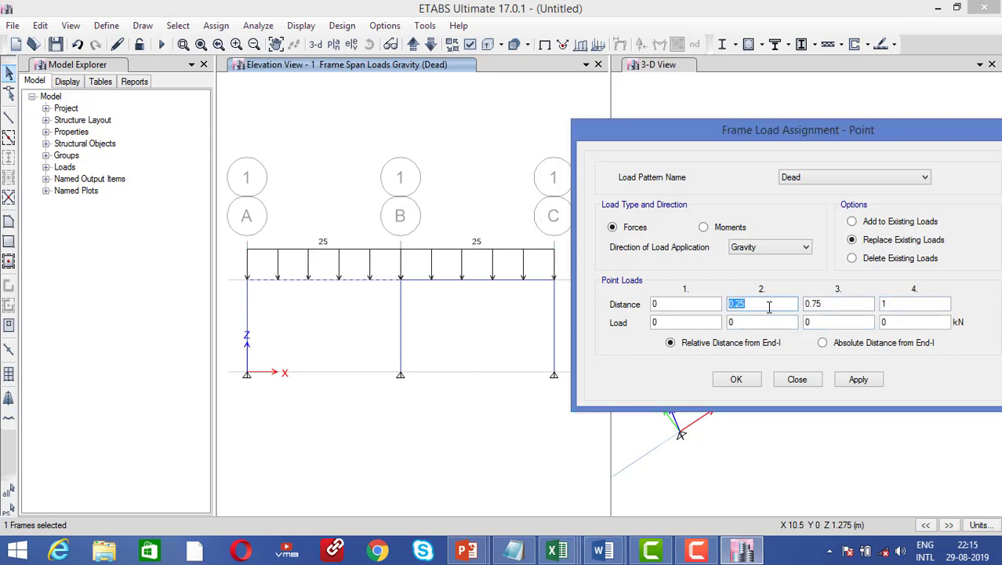
pyautogui.write('1')
pyautogui.moveTo(829, 301); pyautogui.dragTo(780, 300)
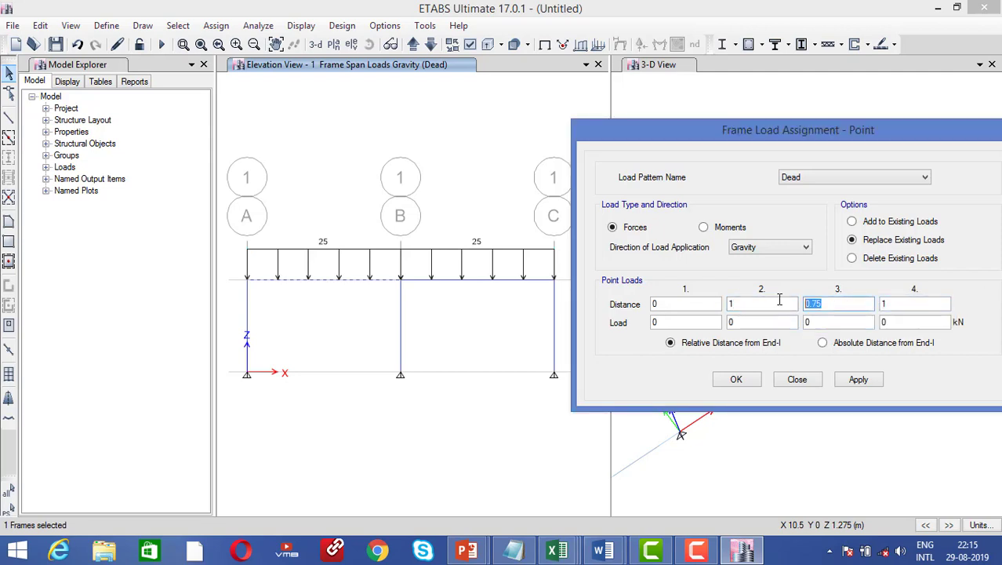
pyautogui.write('2')
pyautogui.click(903, 309)
pyautogui.click(772, 295)
pyautogui.click(903, 308)
pyautogui.click(844, 321)
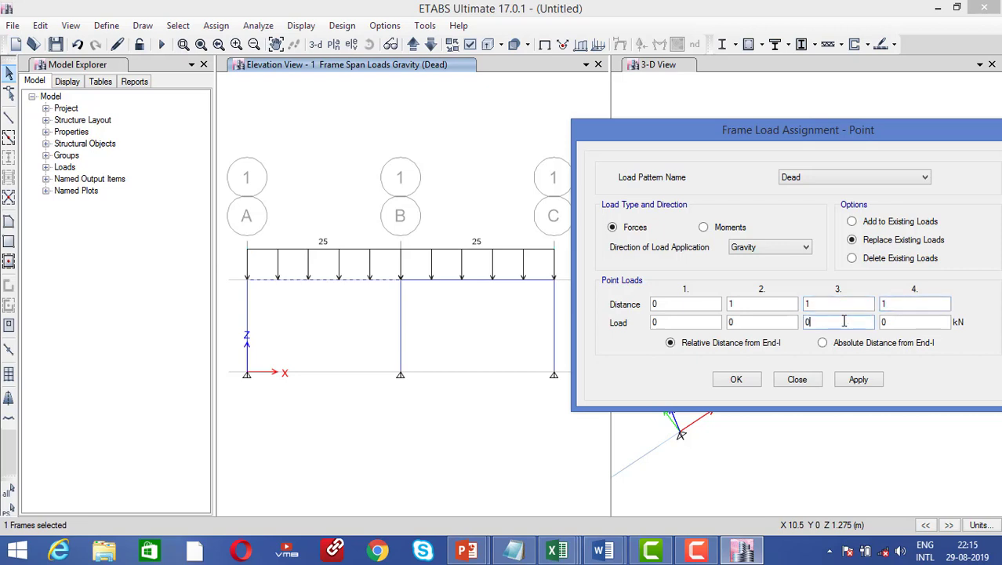
pyautogui.click(772, 322)
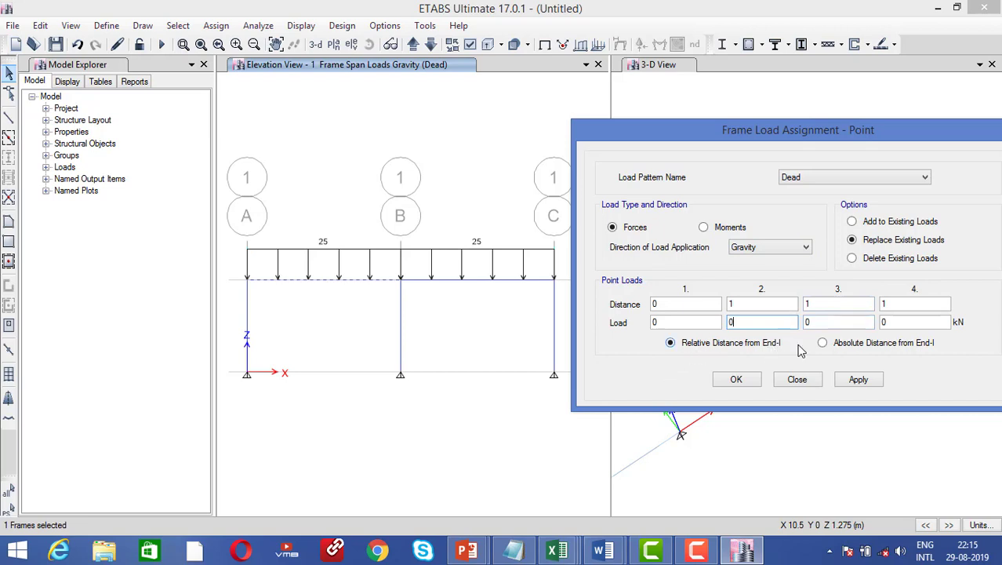
pyautogui.click(831, 346)
# Place a 10 kN Dead point load 2 m from End-I on the A–B beam
pyautogui.doubleClick(675, 305)
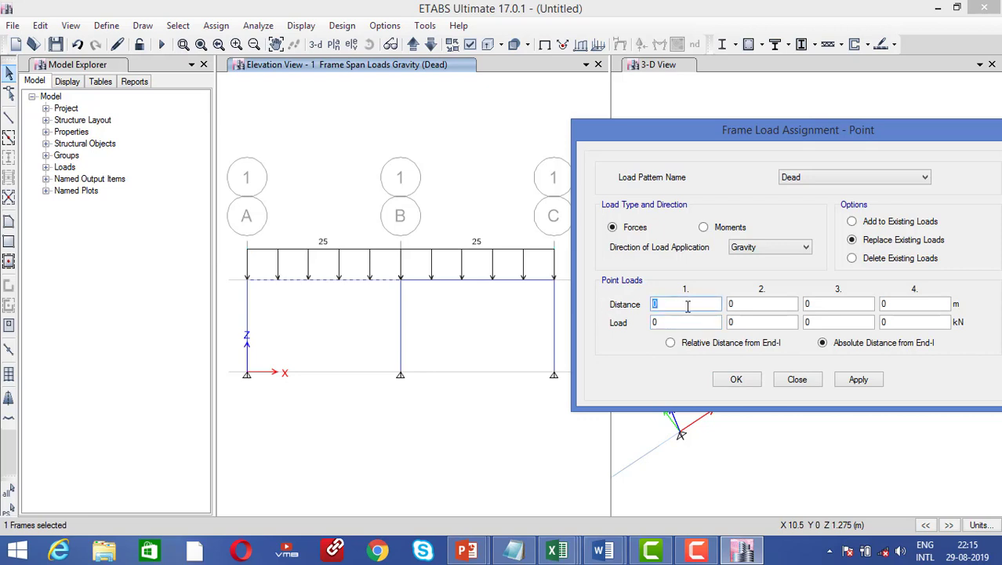
pyautogui.doubleClick(744, 305)
pyautogui.write('2')
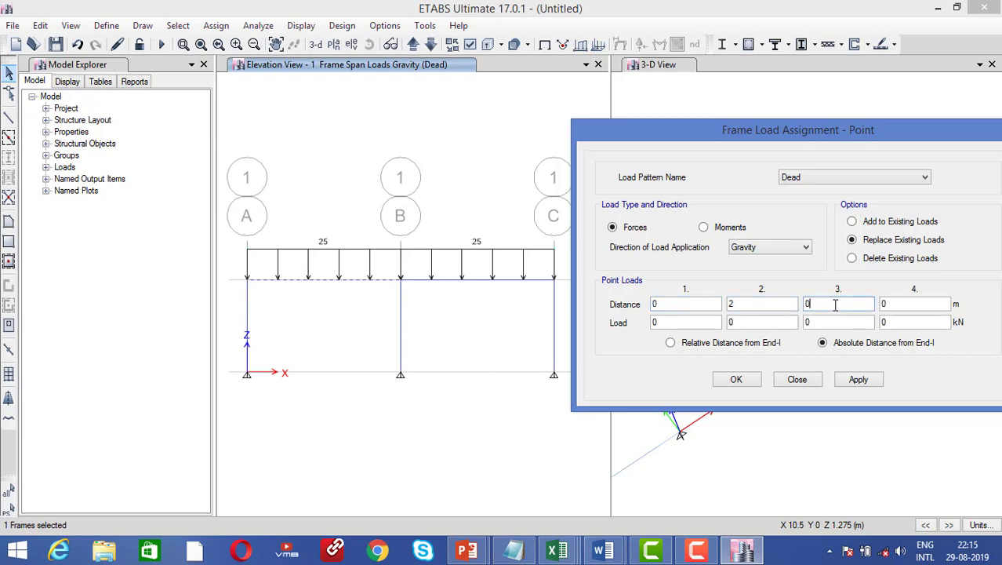
pyautogui.write('3')
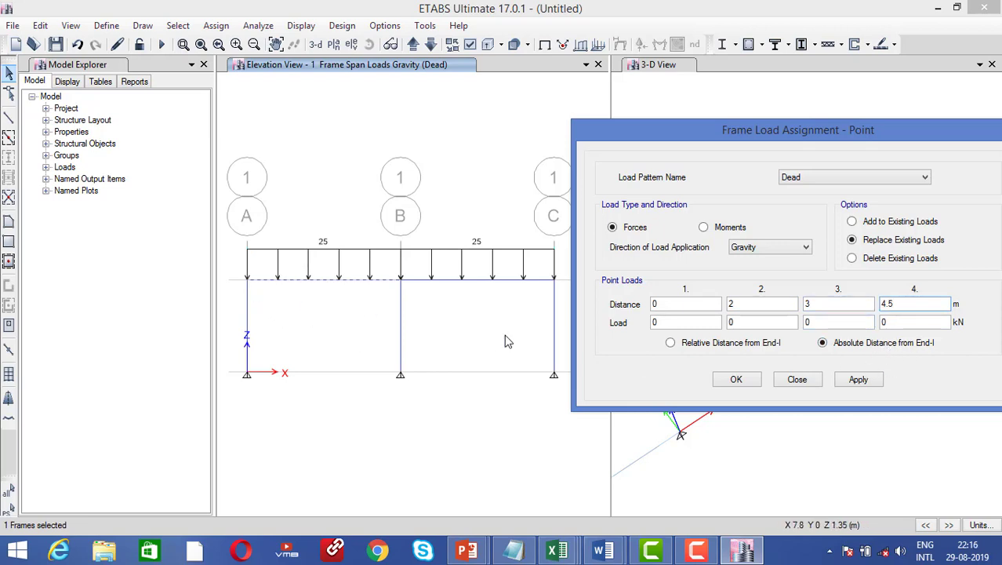
pyautogui.click(648, 321)
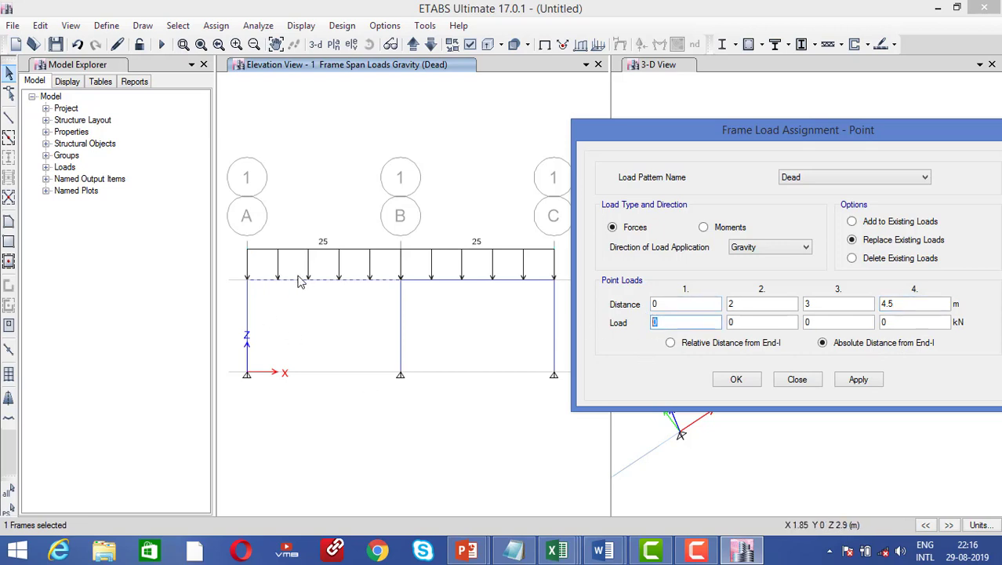
pyautogui.click(732, 321)
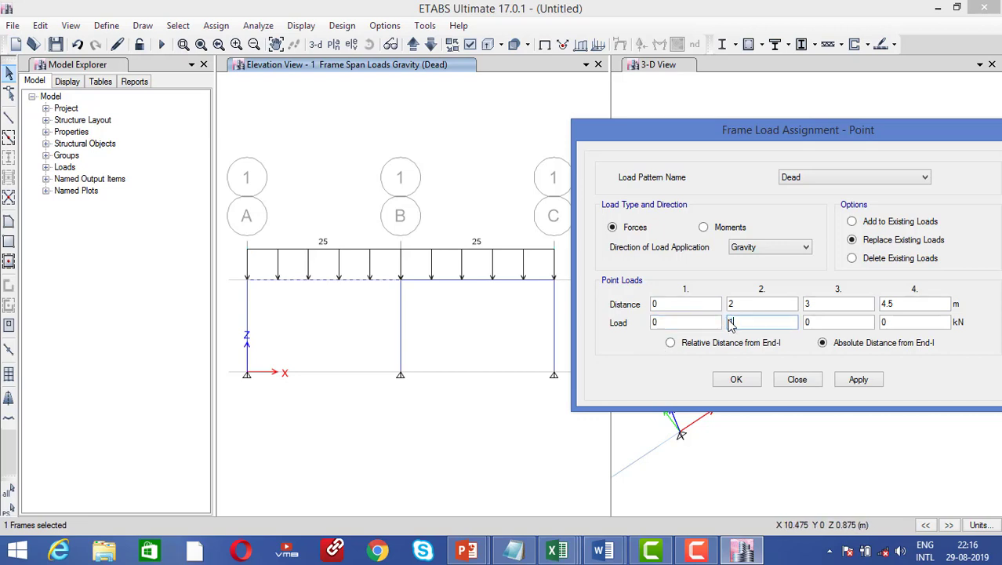
pyautogui.click(848, 383)
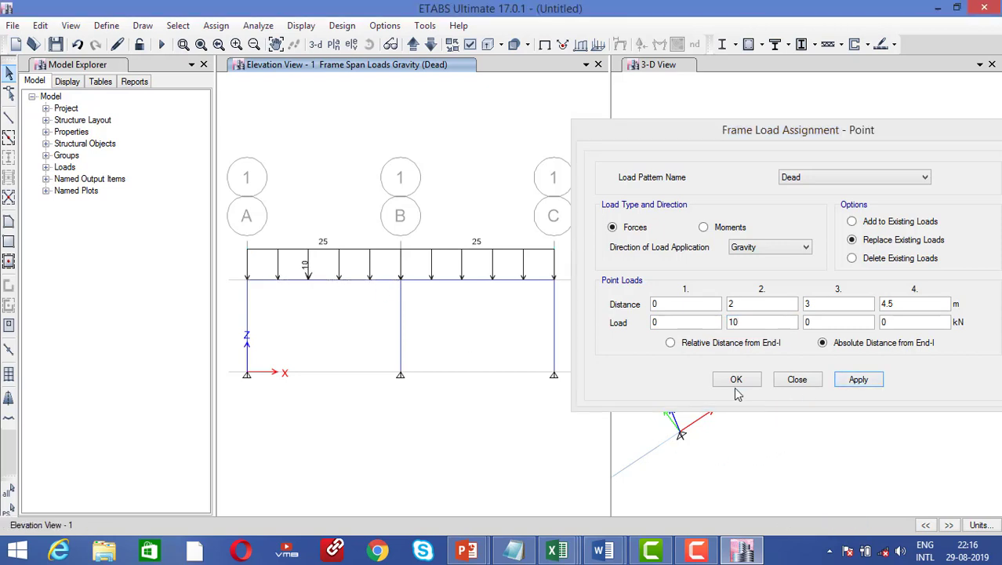
pyautogui.click(736, 379)
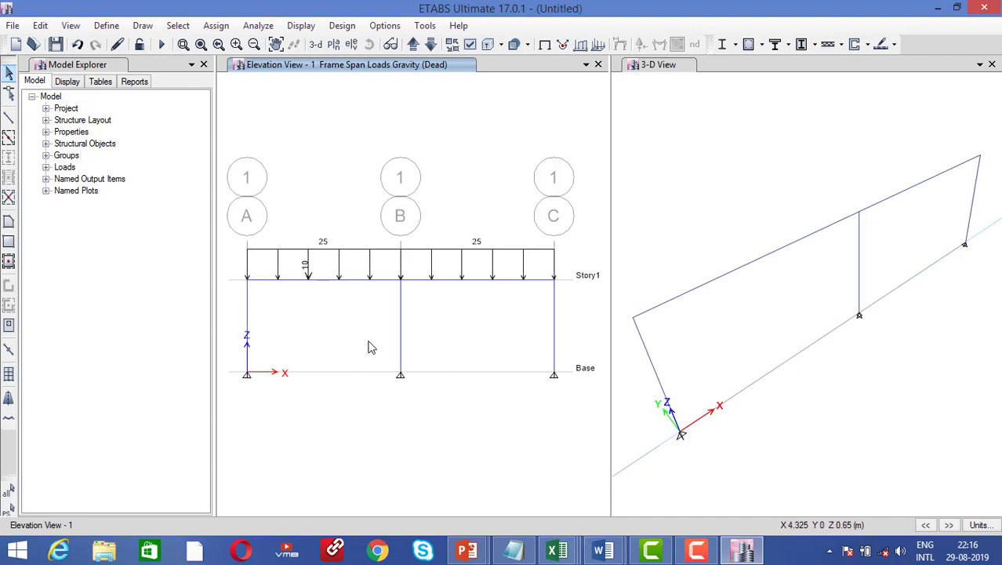
# Apply a 25 kN/m uniform Dead load in Global-X along the grid A column
pyautogui.click(239, 321)
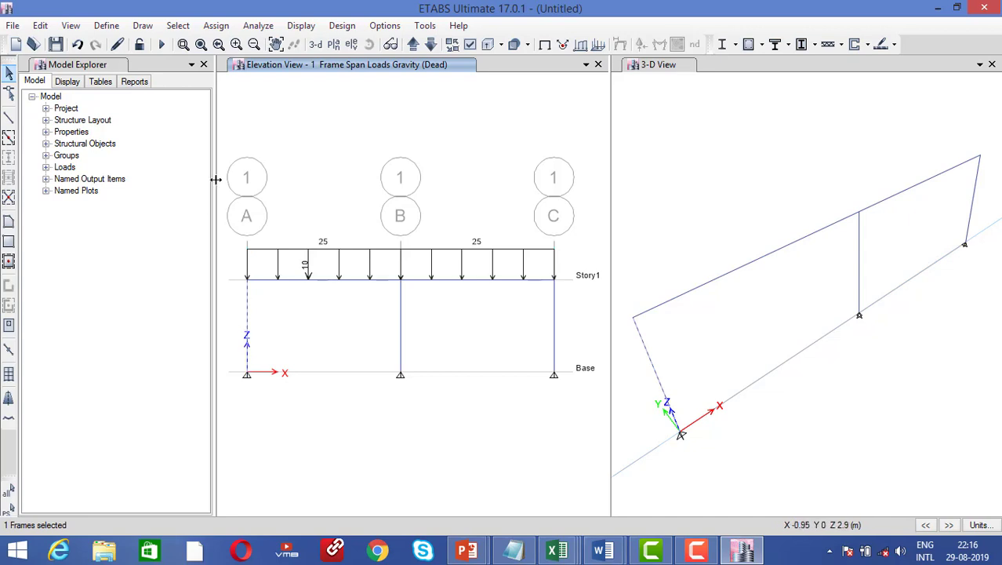
pyautogui.click(215, 25)
pyautogui.moveTo(292, 164)
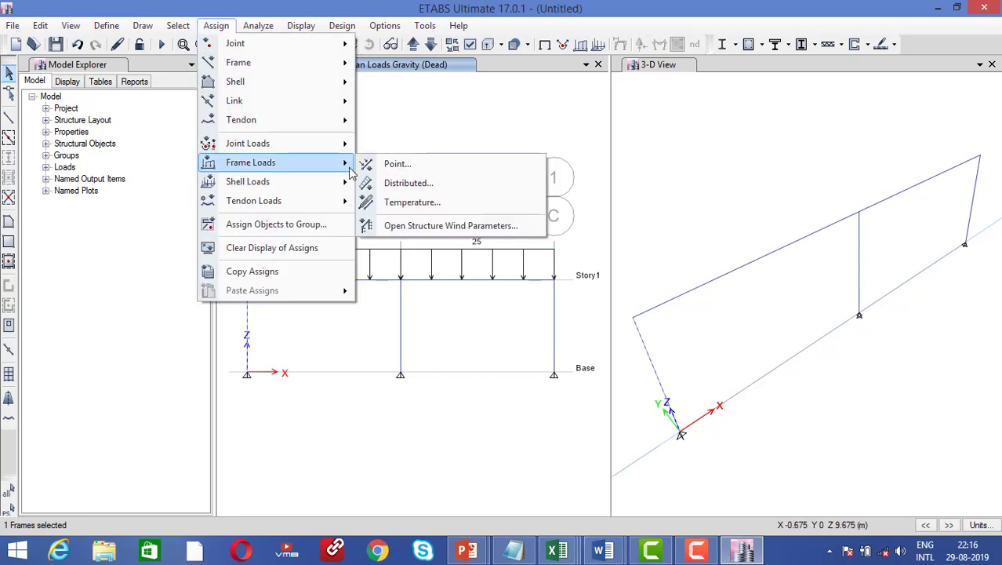
pyautogui.click(404, 183)
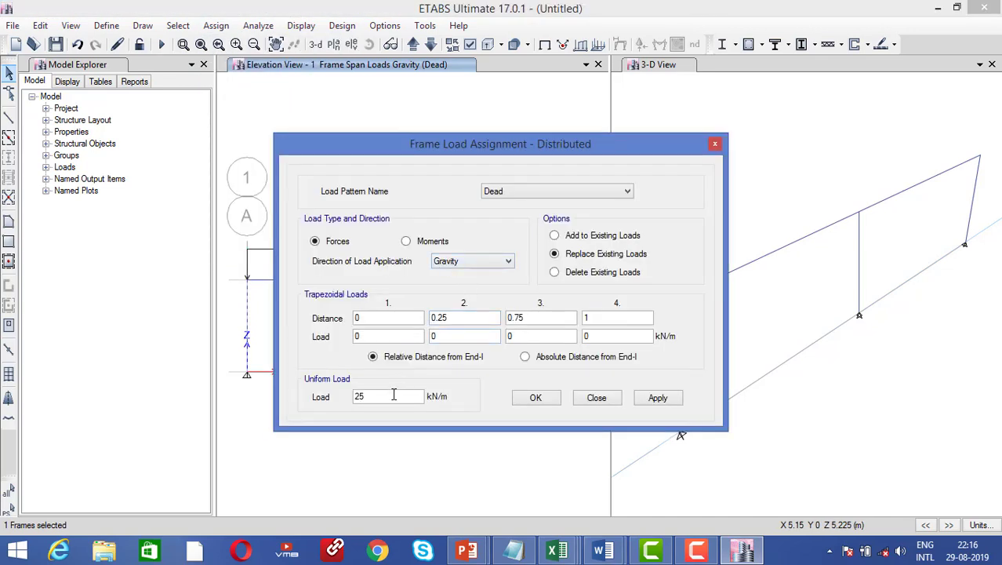
pyautogui.moveTo(334, 390); pyautogui.dragTo(309, 385)
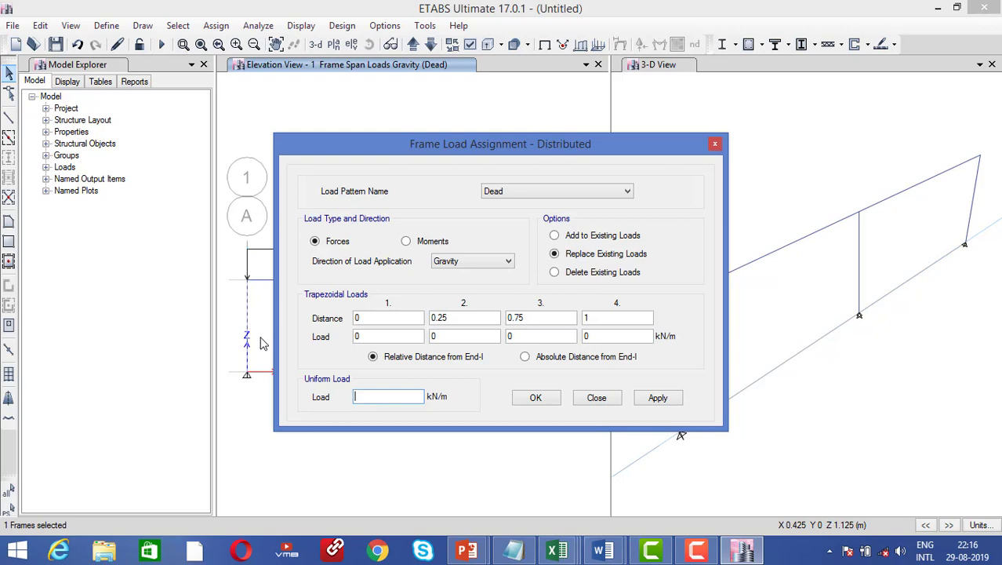
pyautogui.write('25')
pyautogui.click(454, 264)
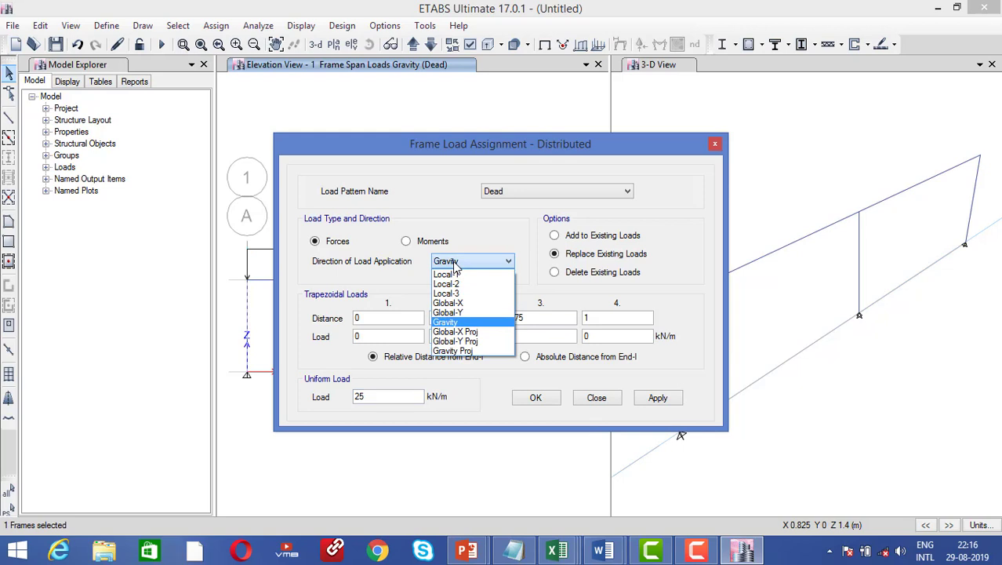
pyautogui.click(467, 304)
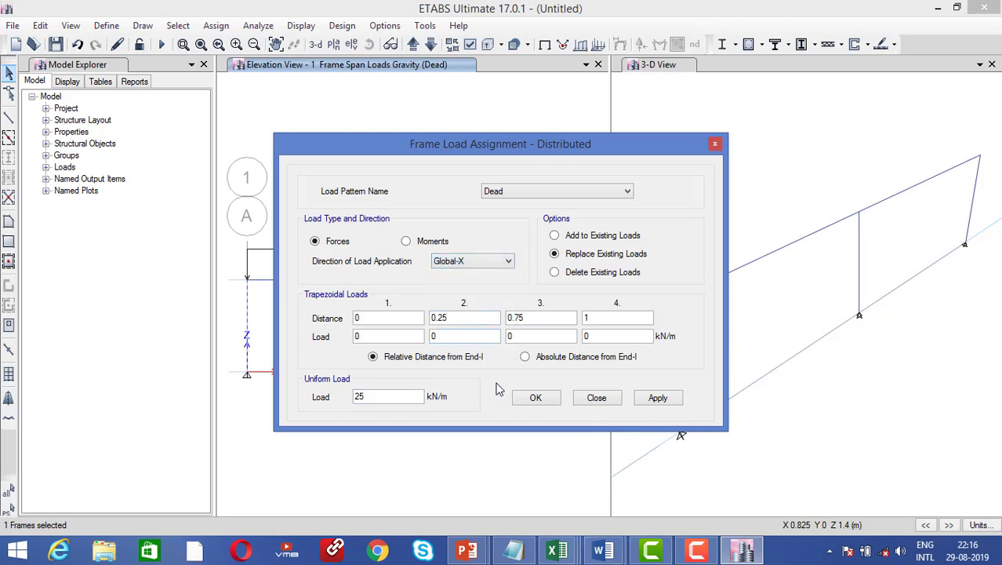
pyautogui.click(660, 398)
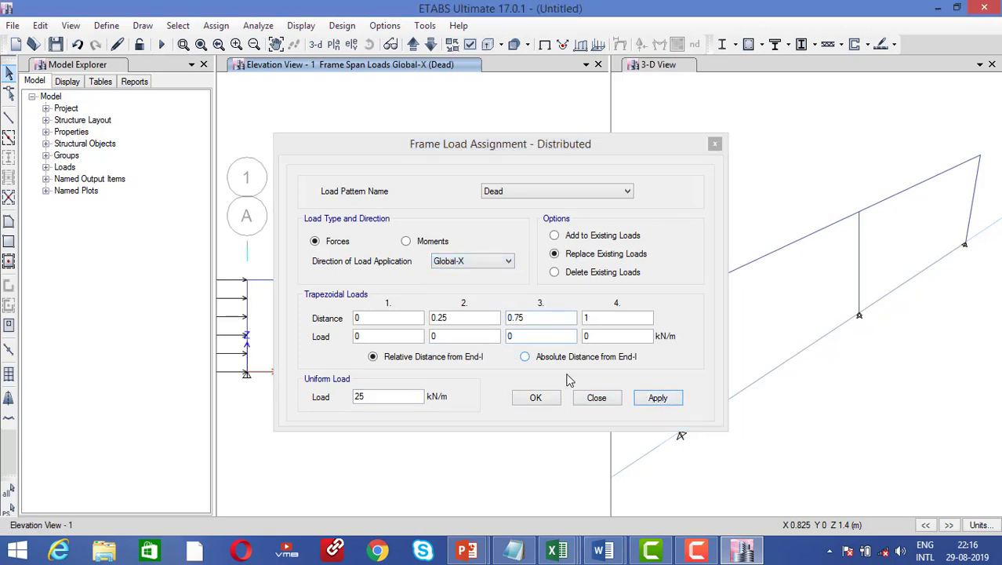
pyautogui.click(536, 398)
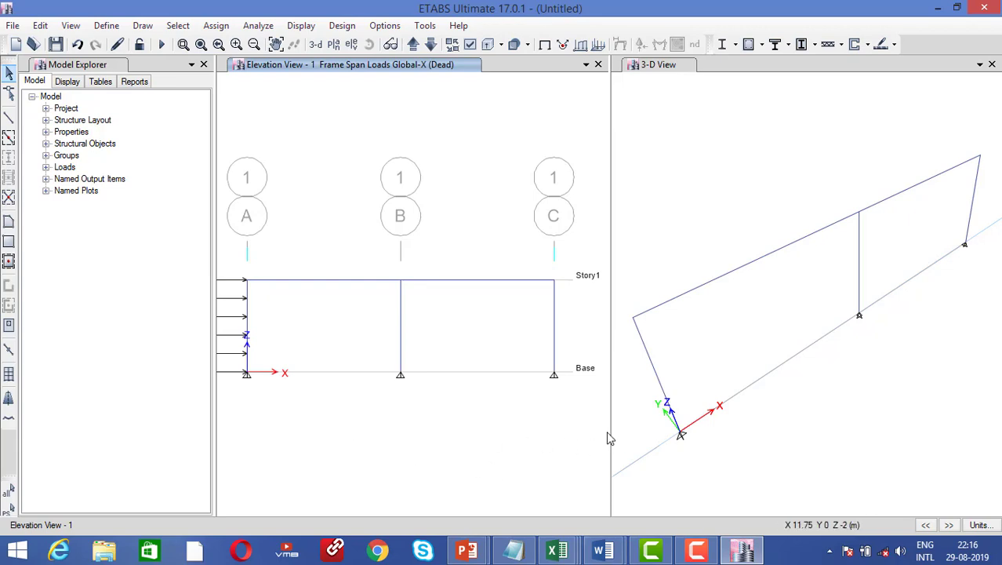
# Widen the elevation view and give the grid C column a -25 kN/m Global-X uniform load
pyautogui.moveTo(609, 433); pyautogui.dragTo(737, 433)
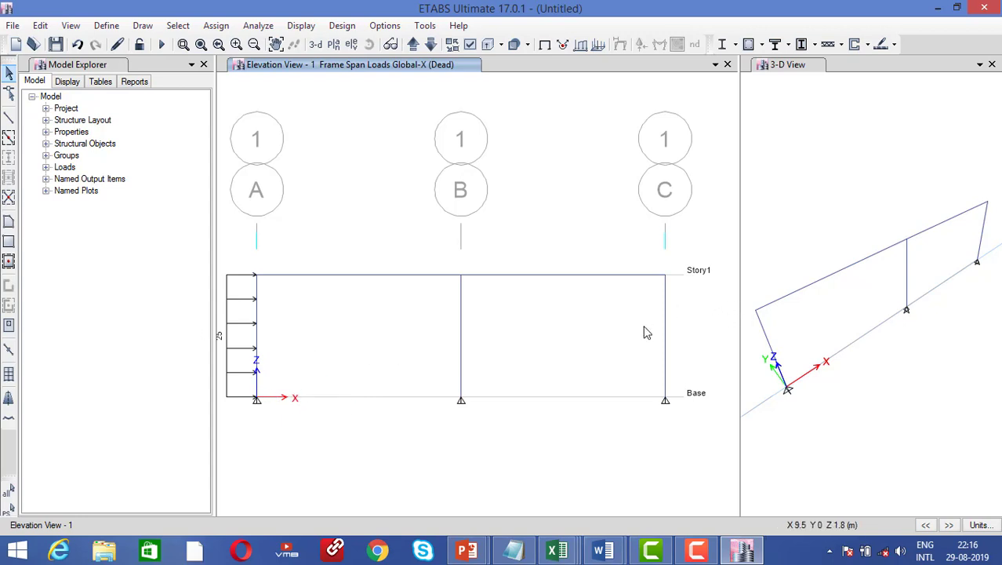
pyautogui.click(666, 340)
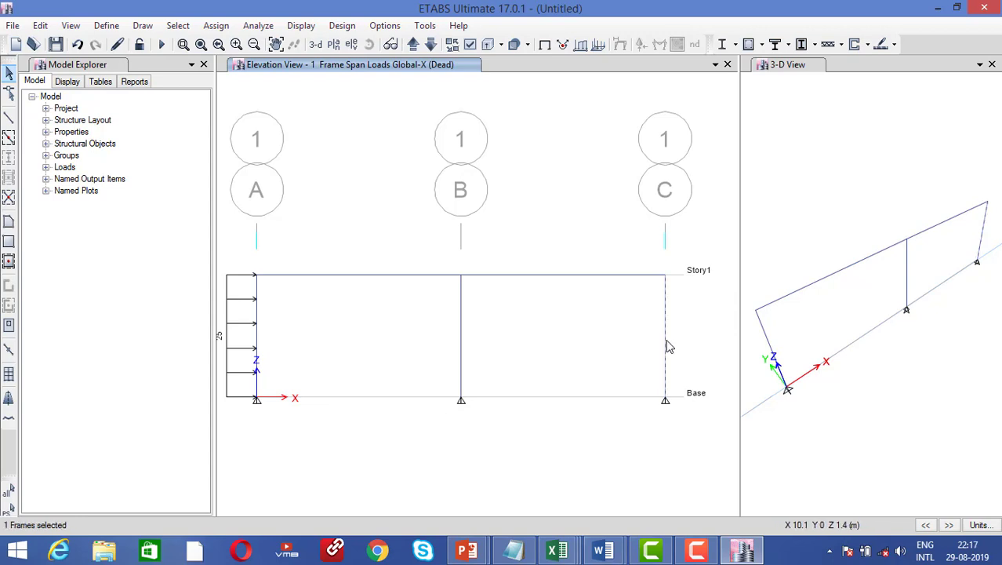
pyautogui.click(216, 25)
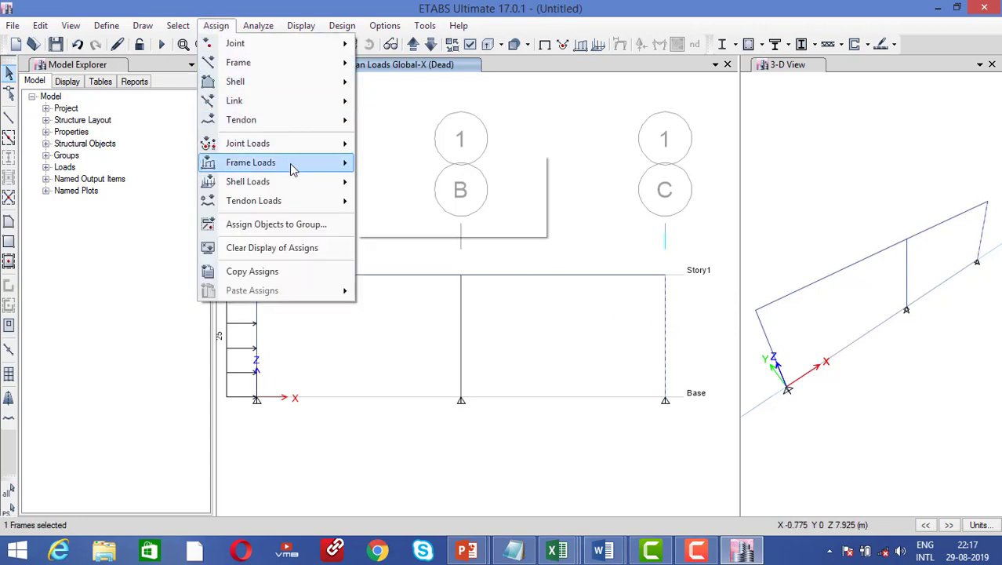
pyautogui.moveTo(292, 165)
pyautogui.click(415, 182)
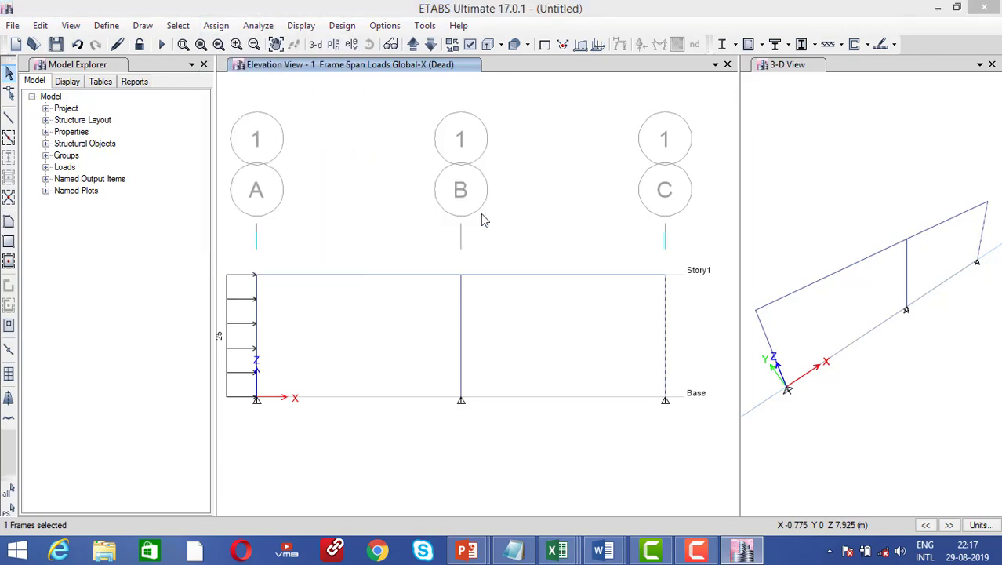
pyautogui.moveTo(406, 394); pyautogui.dragTo(331, 387)
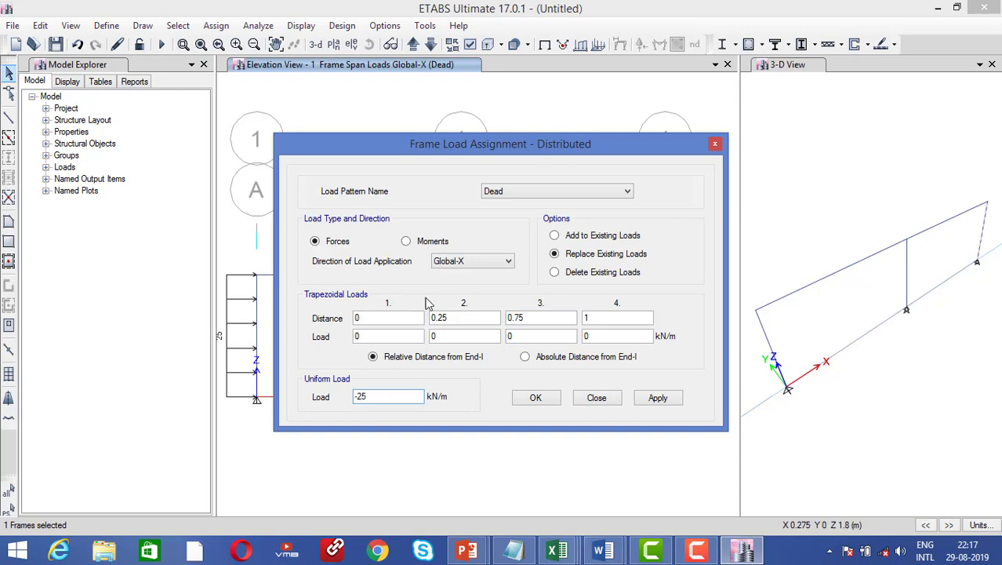
pyautogui.click(657, 397)
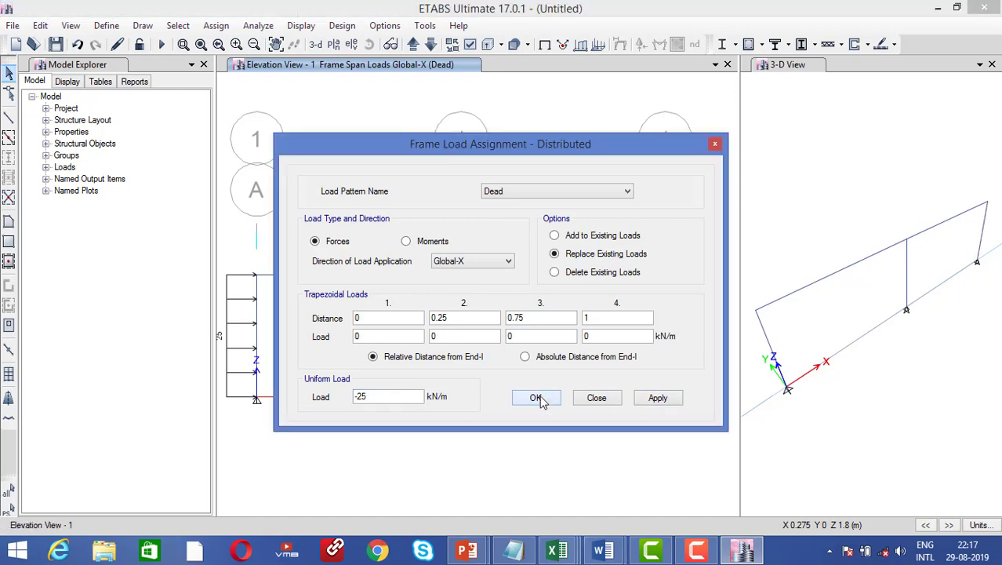
pyautogui.click(536, 398)
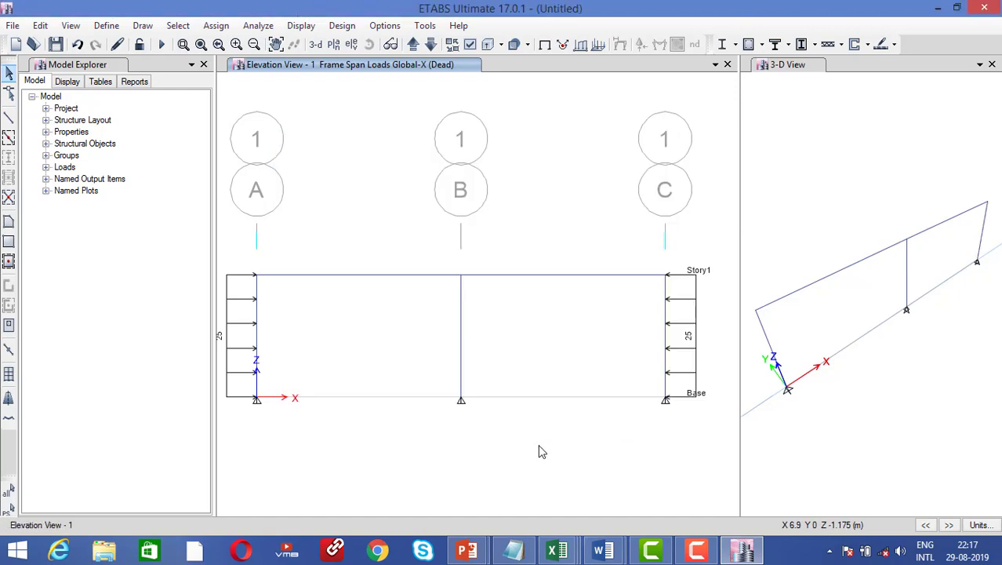
# Run the analysis, saving the model as '2 portal frame model'
pyautogui.click(163, 46)
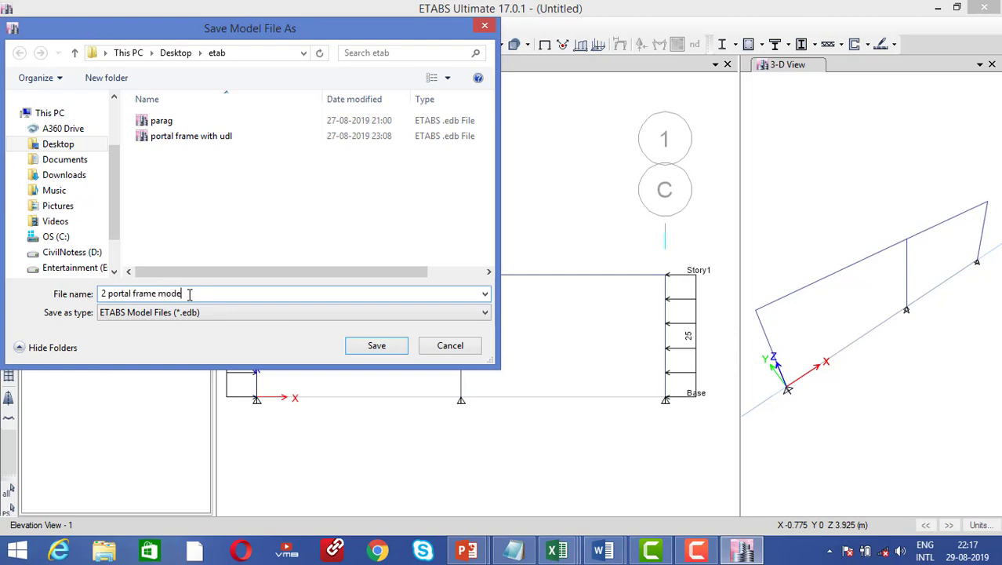
pyautogui.click(388, 345)
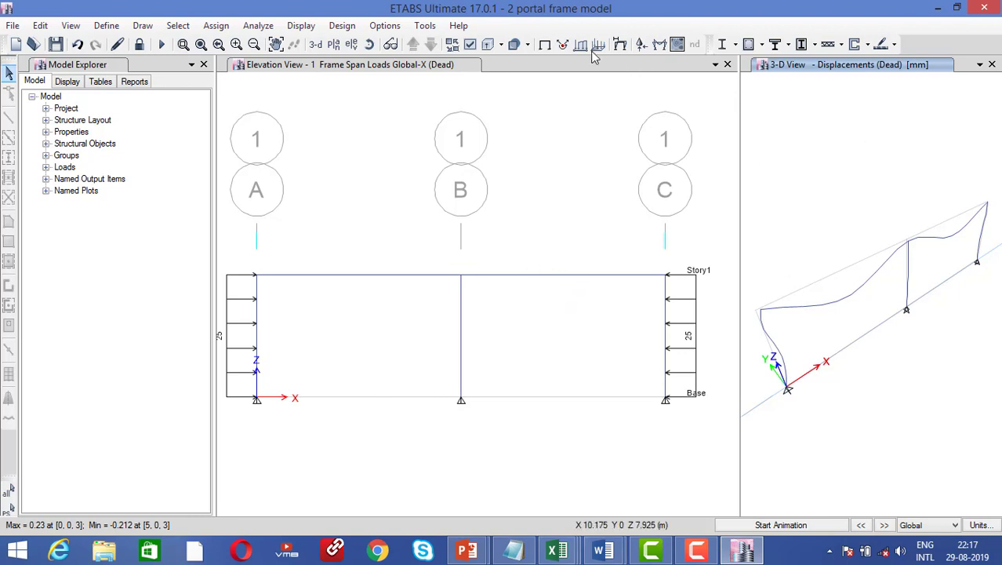
# Draw the deformed shape with extruded member sections and enlarge the 3-D view
pyautogui.click(488, 47)
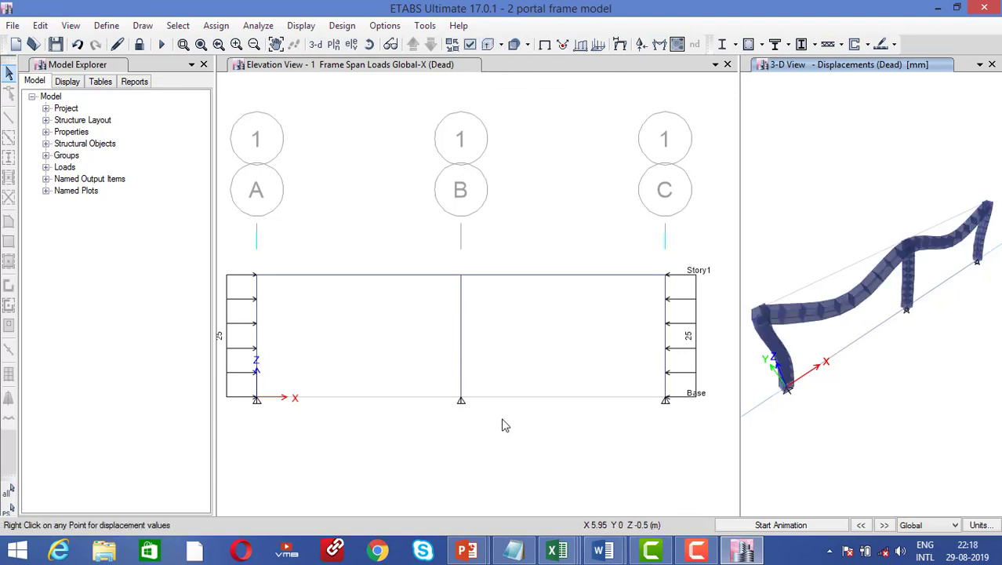
pyautogui.click(512, 453)
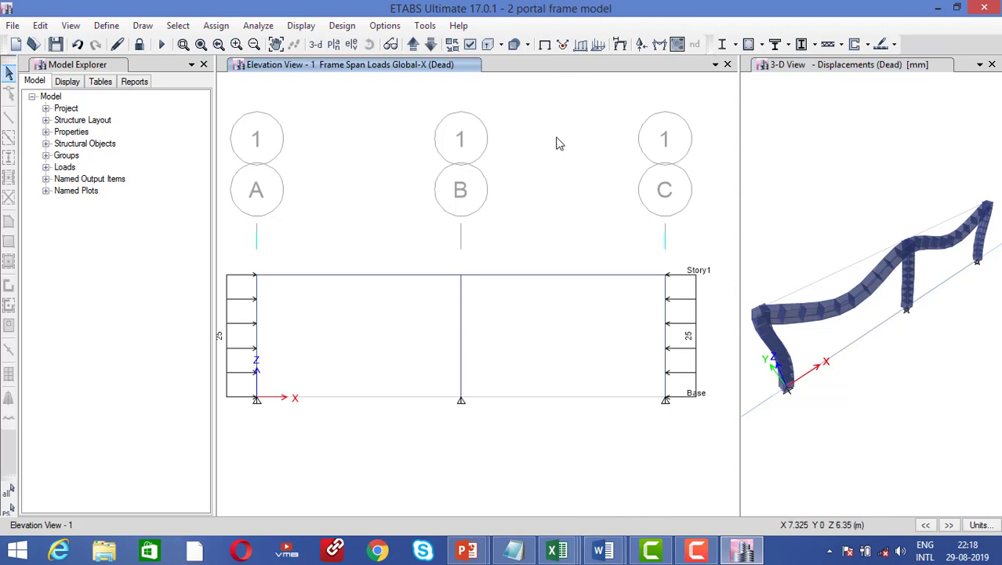
pyautogui.click(891, 131)
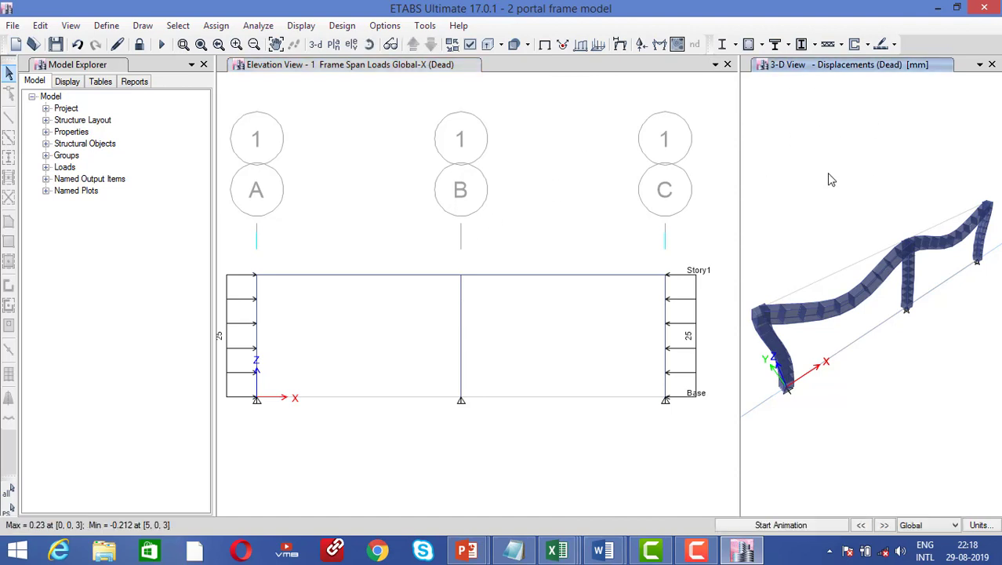
pyautogui.moveTo(739, 203); pyautogui.dragTo(689, 189)
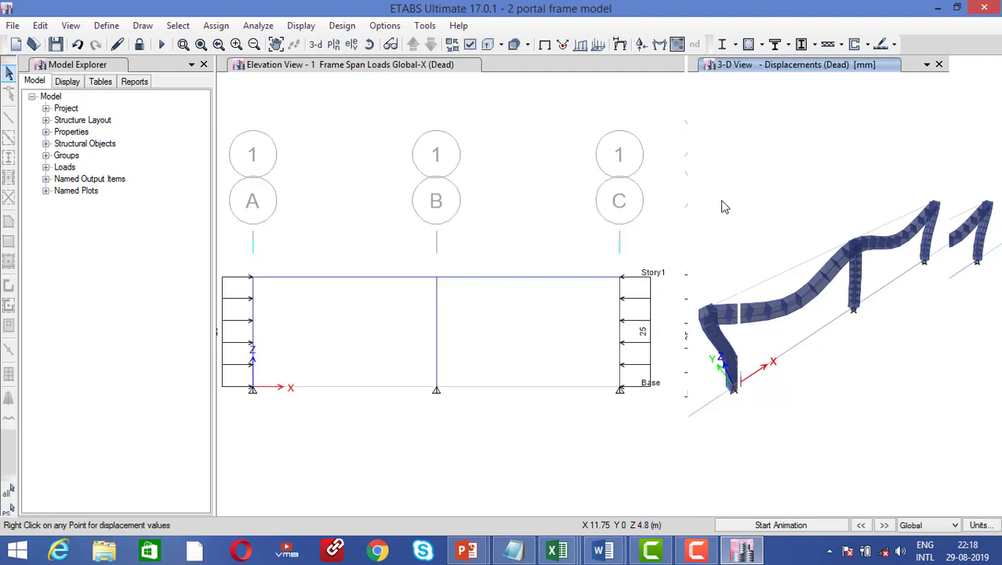
# Display the Dead-case Moment 3-3 diagram with values shown at controlling stations
pyautogui.click(642, 47)
pyautogui.click(722, 79)
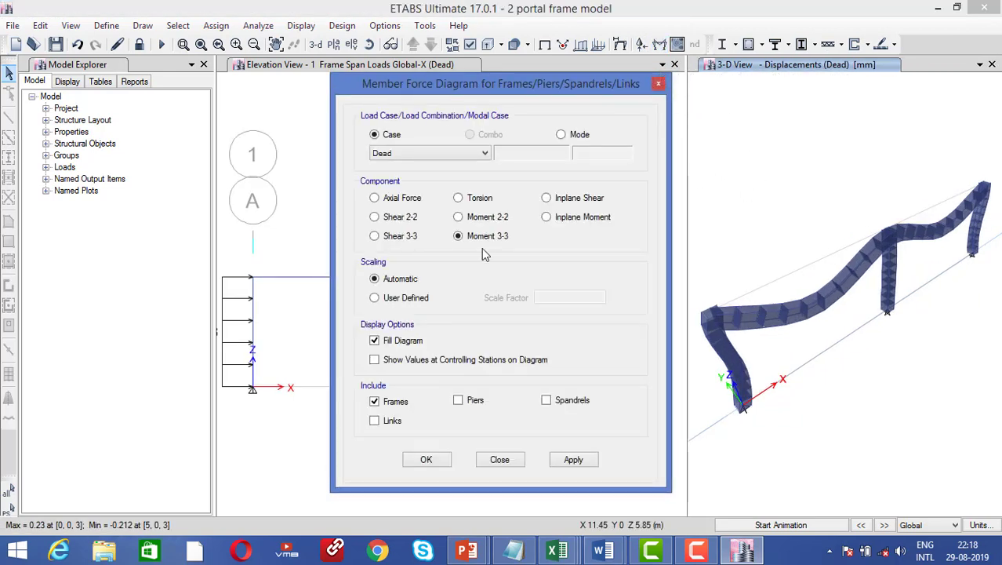
pyautogui.click(454, 362)
pyautogui.click(572, 464)
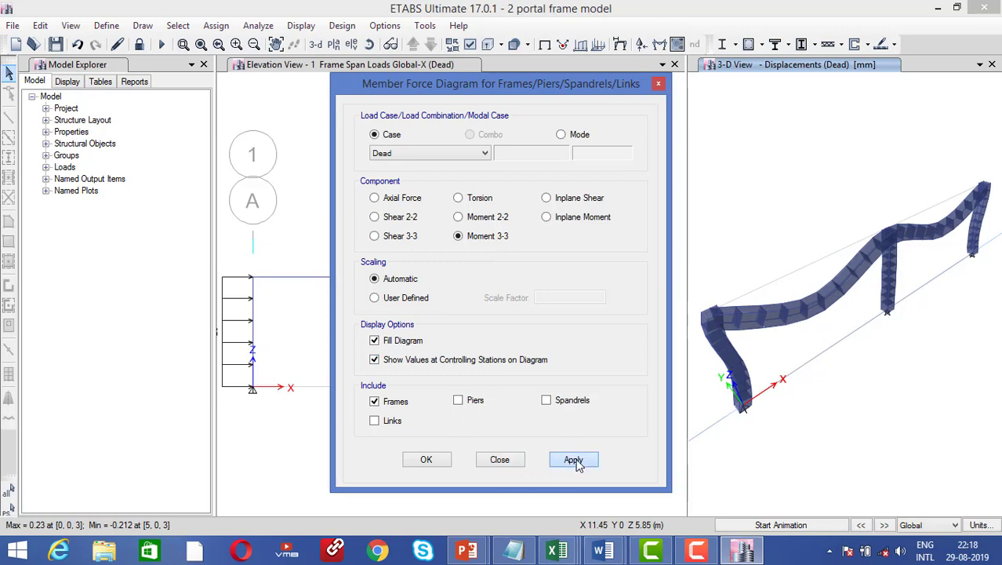
pyautogui.click(429, 461)
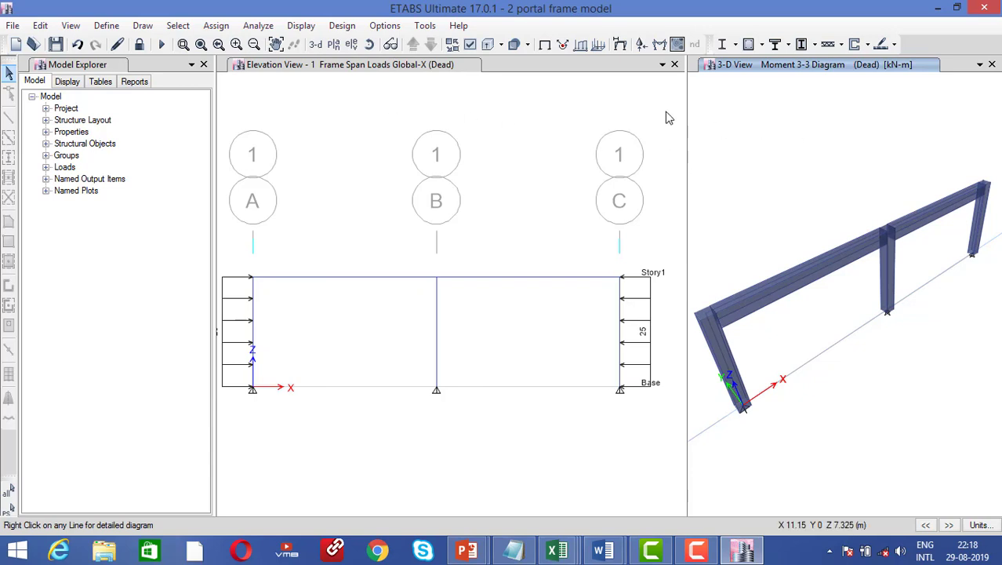
# Turn off extruded view so moments plot on line members, and widen the 3-D view
pyautogui.click(490, 45)
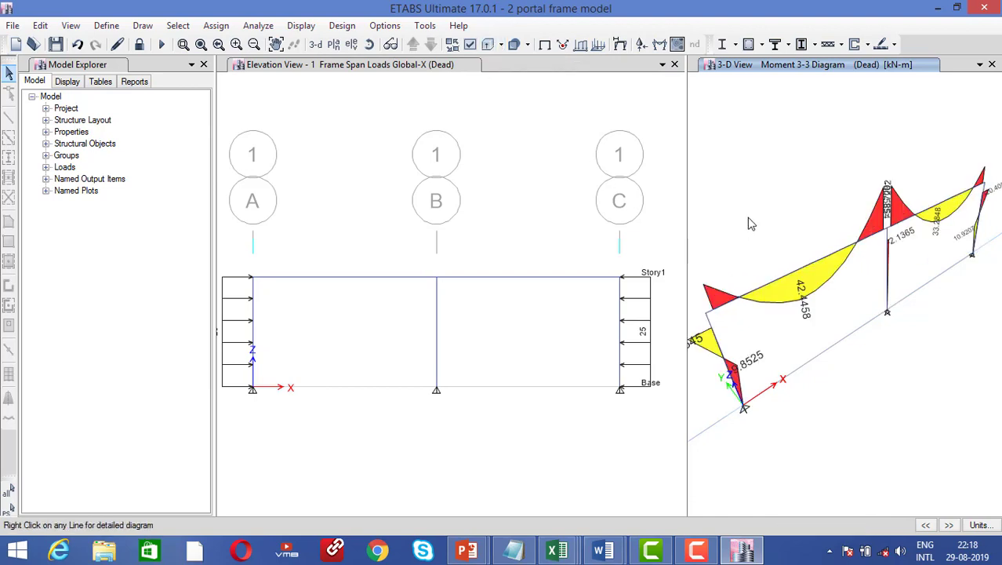
pyautogui.click(490, 46)
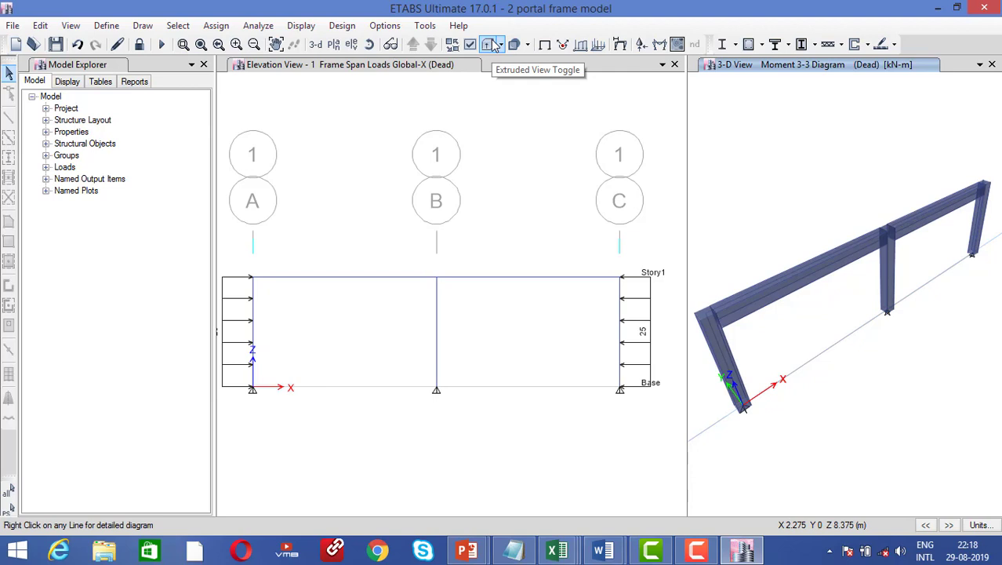
pyautogui.click(493, 46)
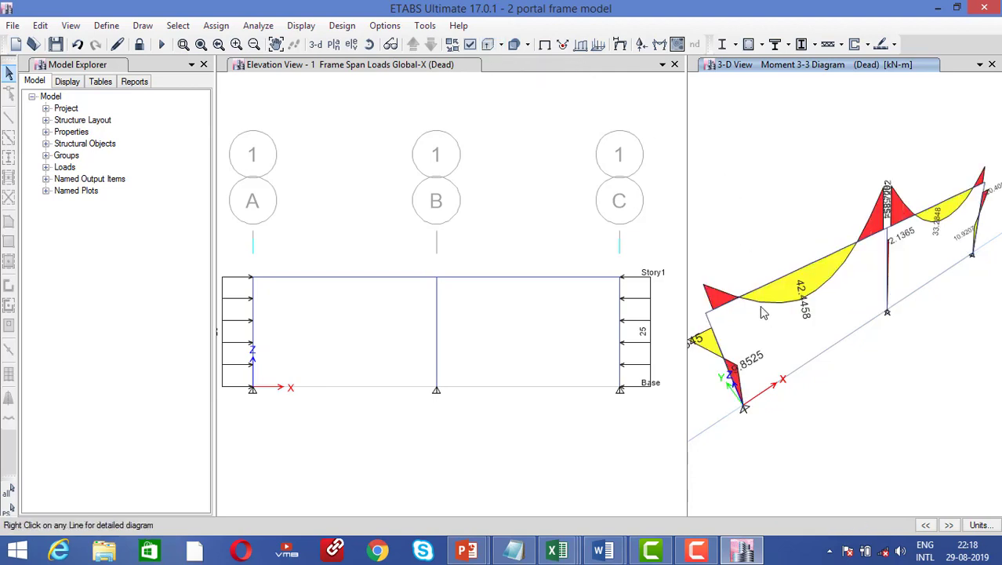
pyautogui.scroll(-3, 761, 307)
pyautogui.scroll(3, 750, 293)
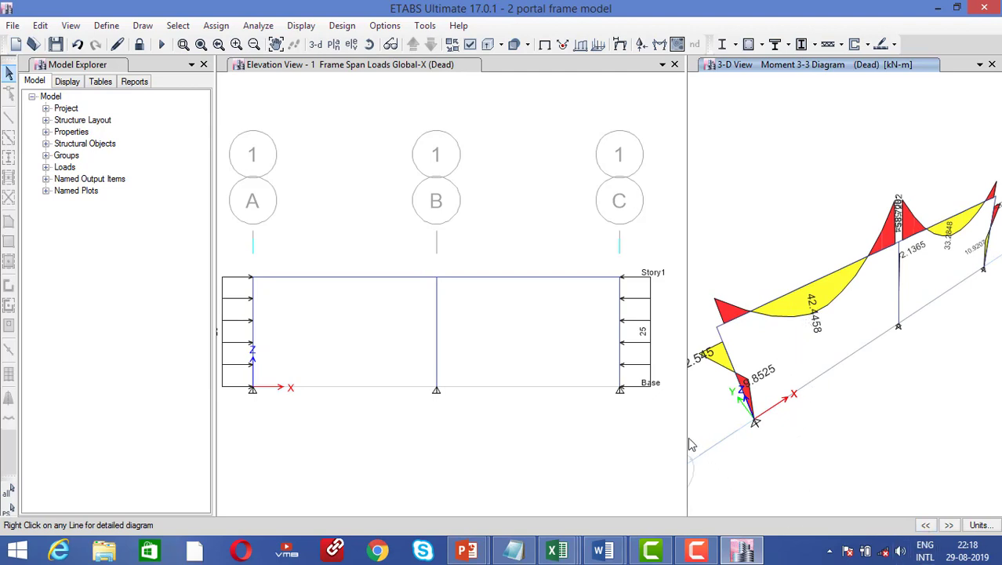
pyautogui.moveTo(688, 444); pyautogui.dragTo(385, 403)
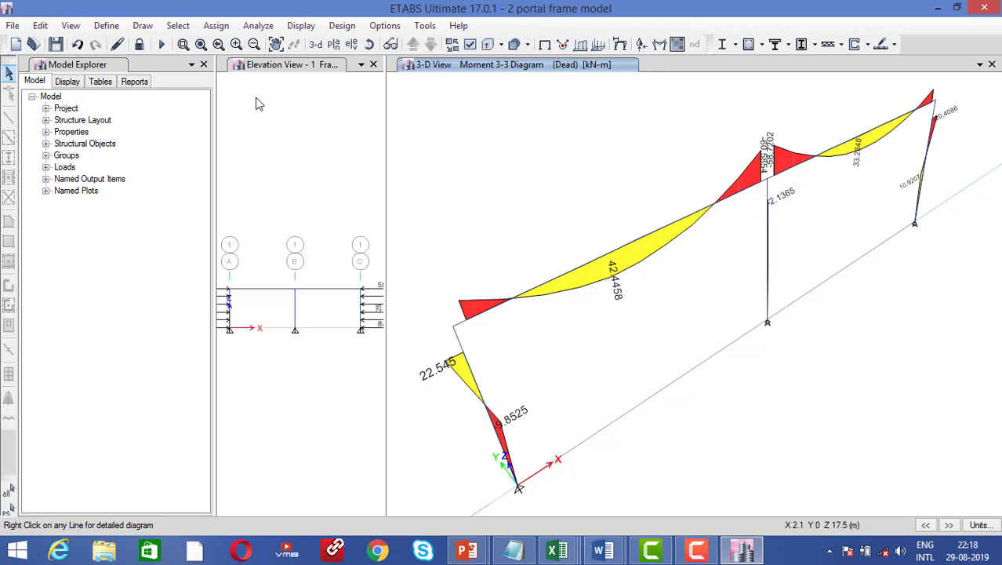
# Show the moment diagram on the Story1 plan, then on the grid A elevation
pyautogui.click(333, 44)
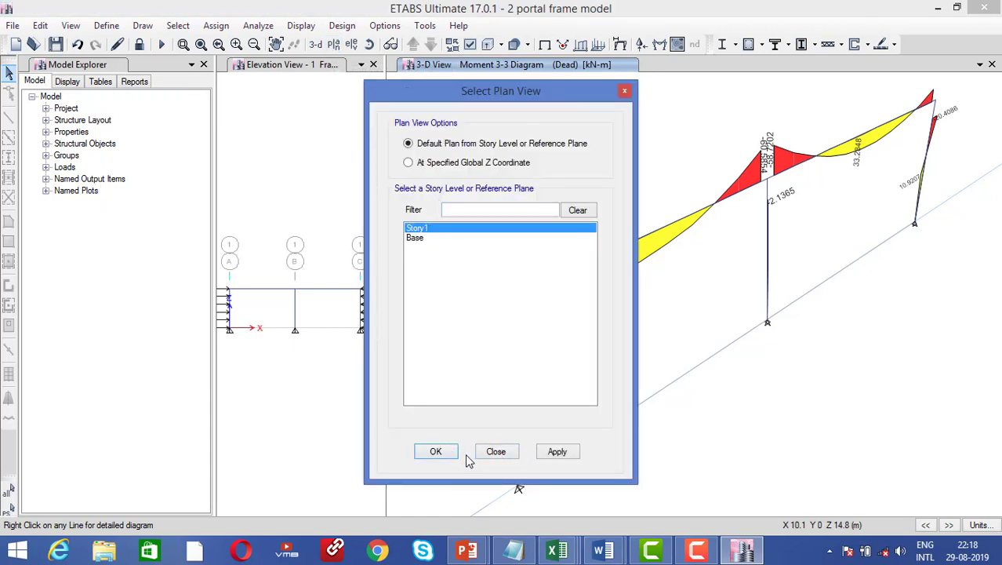
pyautogui.click(559, 452)
pyautogui.click(436, 454)
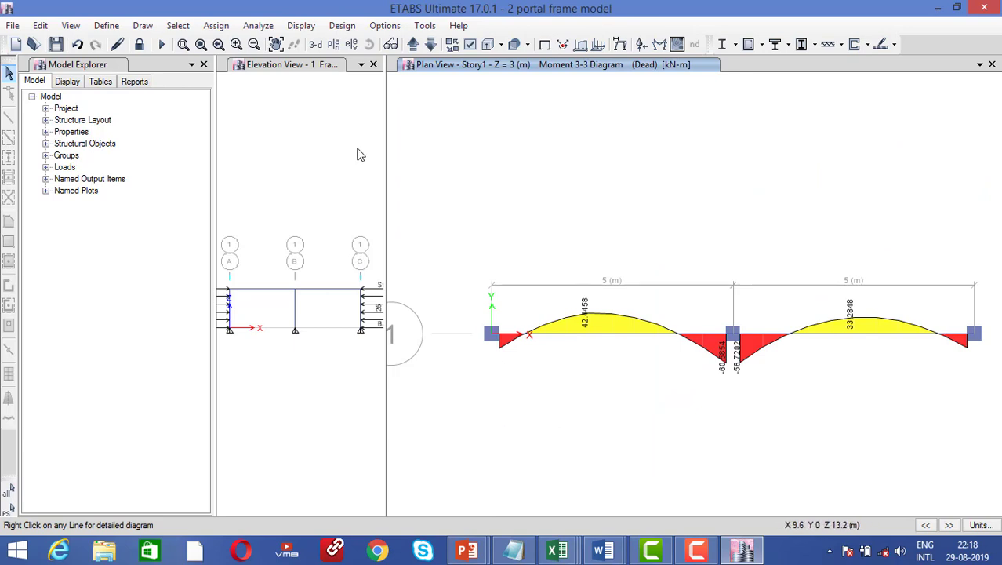
pyautogui.click(353, 45)
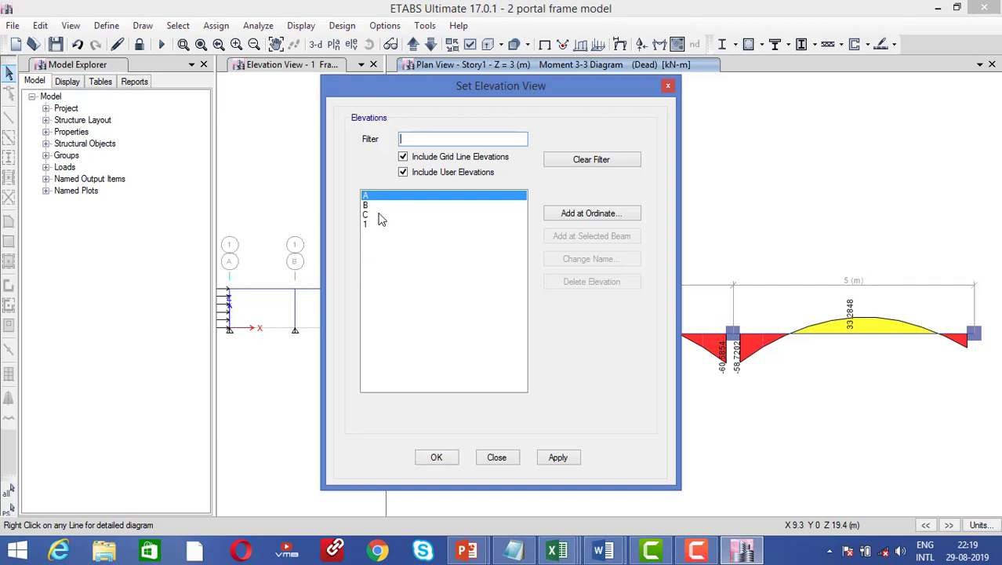
pyautogui.click(558, 457)
pyautogui.click(445, 457)
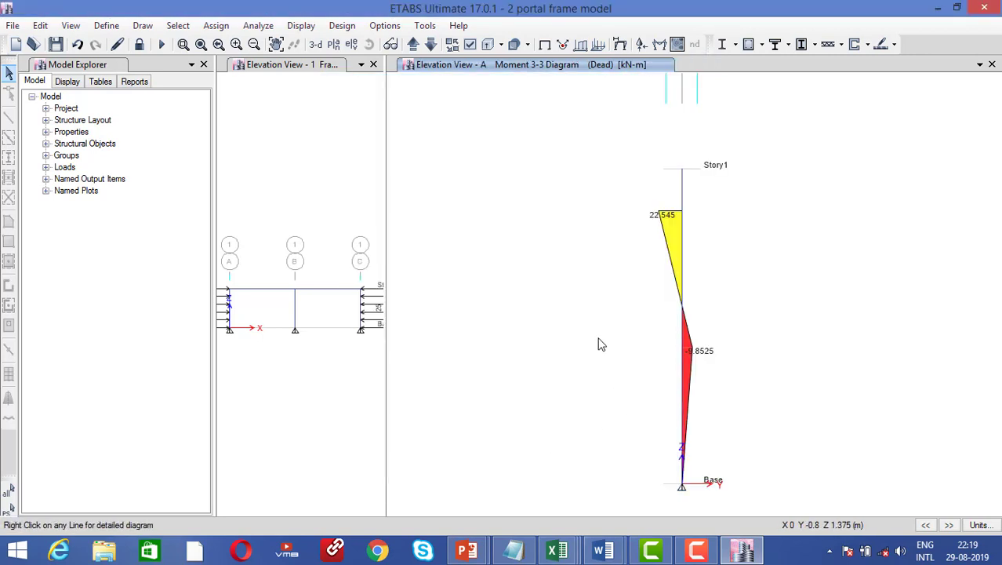
# Check the Base plan, return to the Story1 plan moment view, and widen the elevation
pyautogui.click(333, 44)
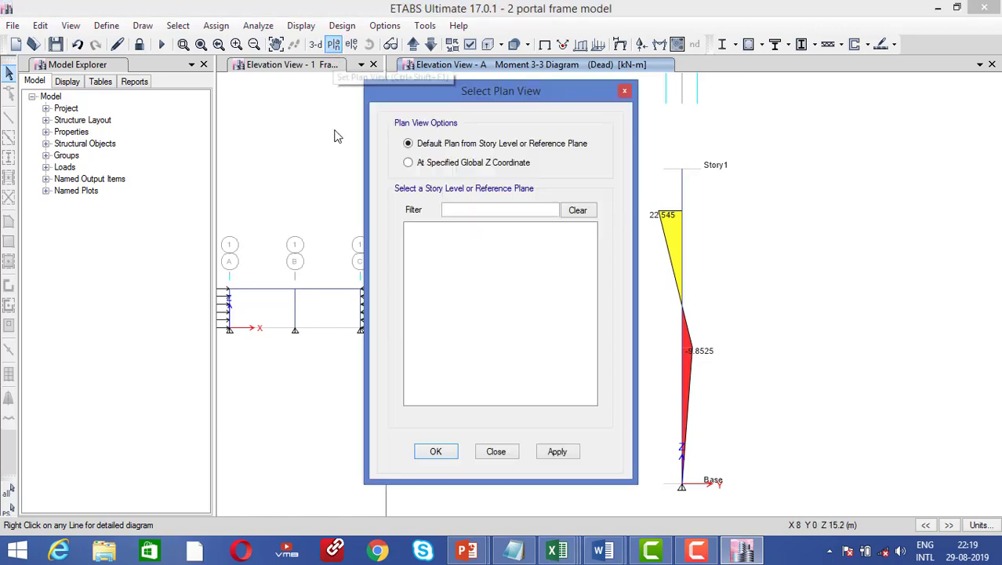
pyautogui.click(418, 238)
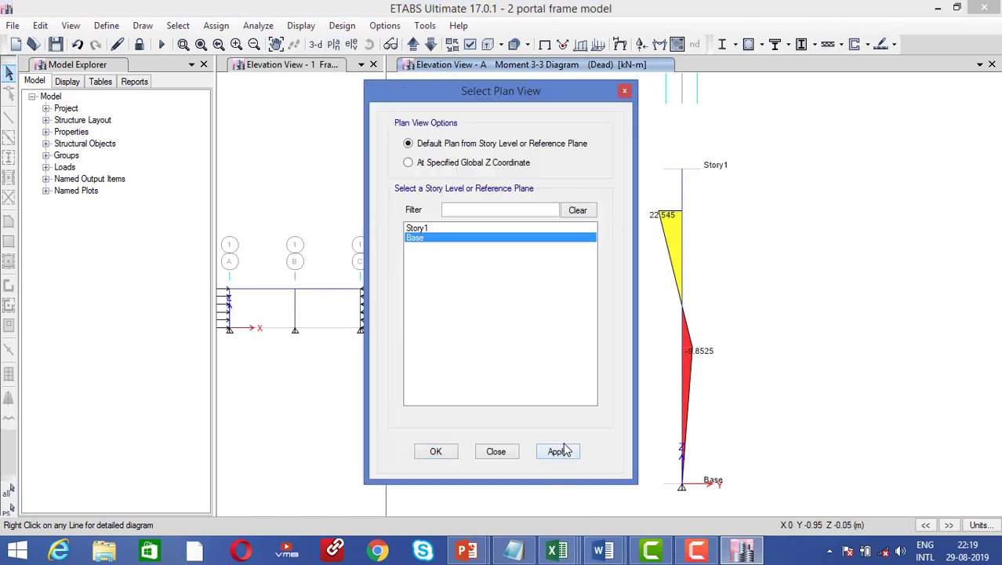
pyautogui.click(558, 451)
pyautogui.click(437, 452)
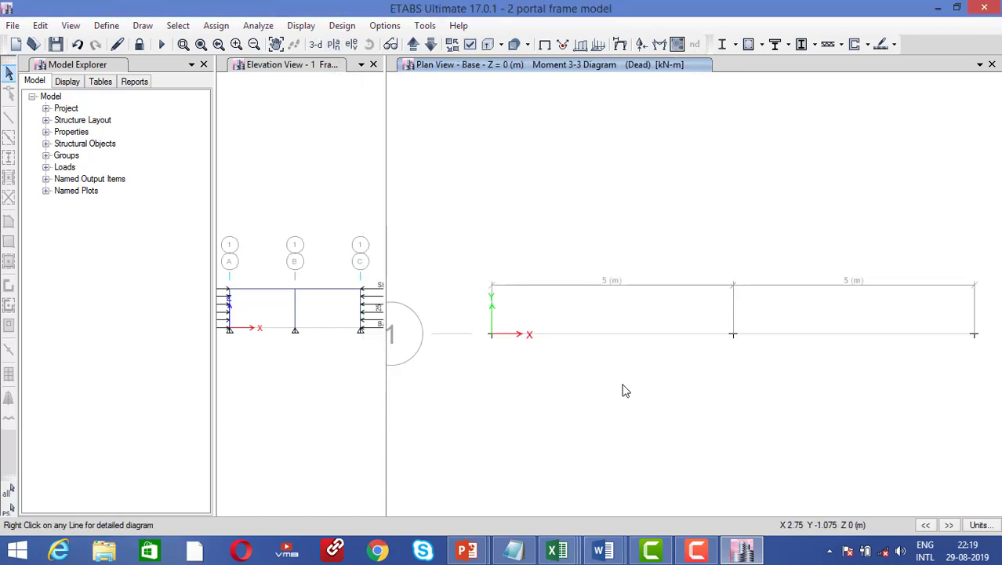
pyautogui.click(664, 44)
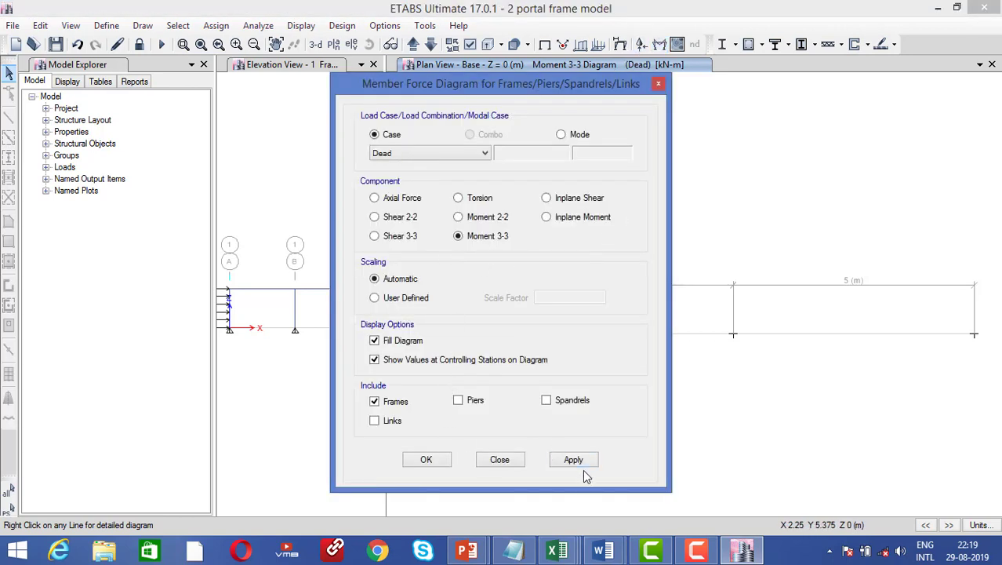
pyautogui.click(425, 459)
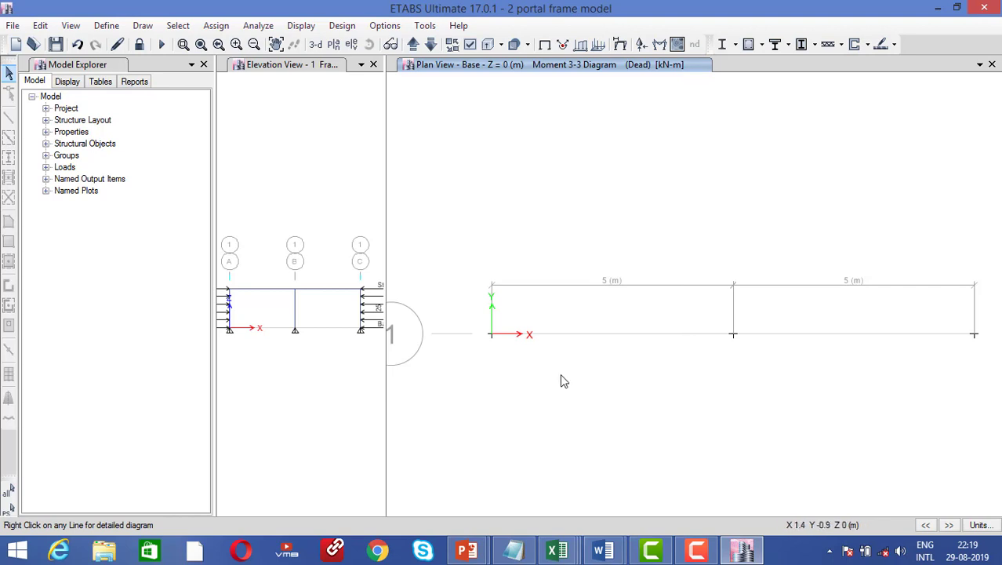
pyautogui.click(333, 44)
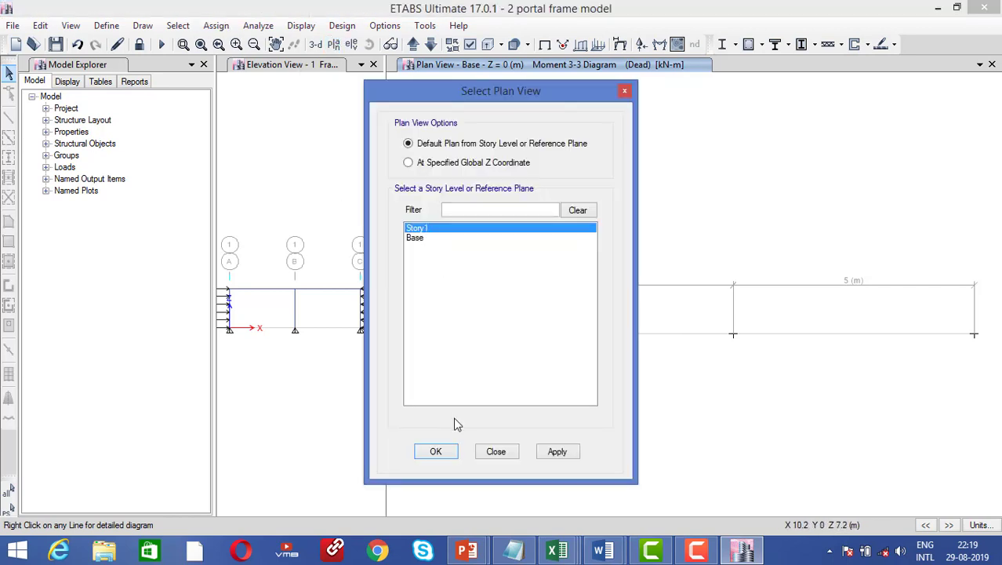
pyautogui.click(557, 455)
pyautogui.click(438, 452)
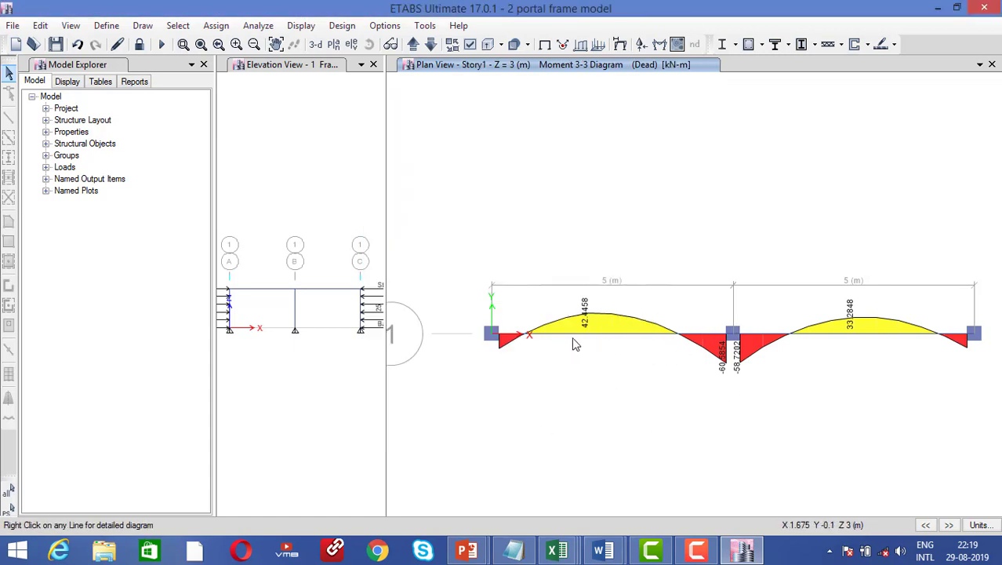
pyautogui.moveTo(385, 217); pyautogui.dragTo(700, 201)
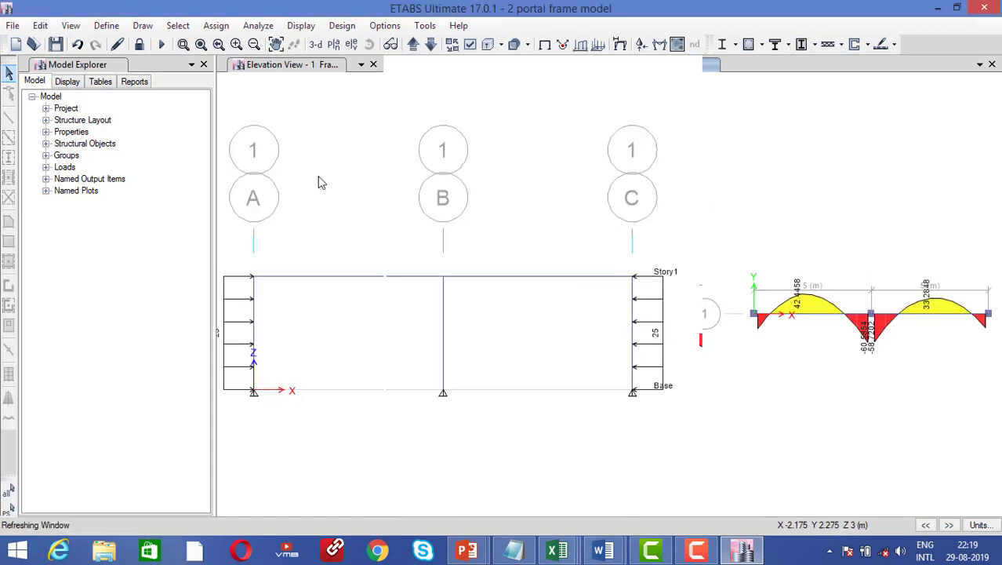
# Plot the Dead Moment 3-3 diagram with values on the grid 1 elevation
pyautogui.click(354, 123)
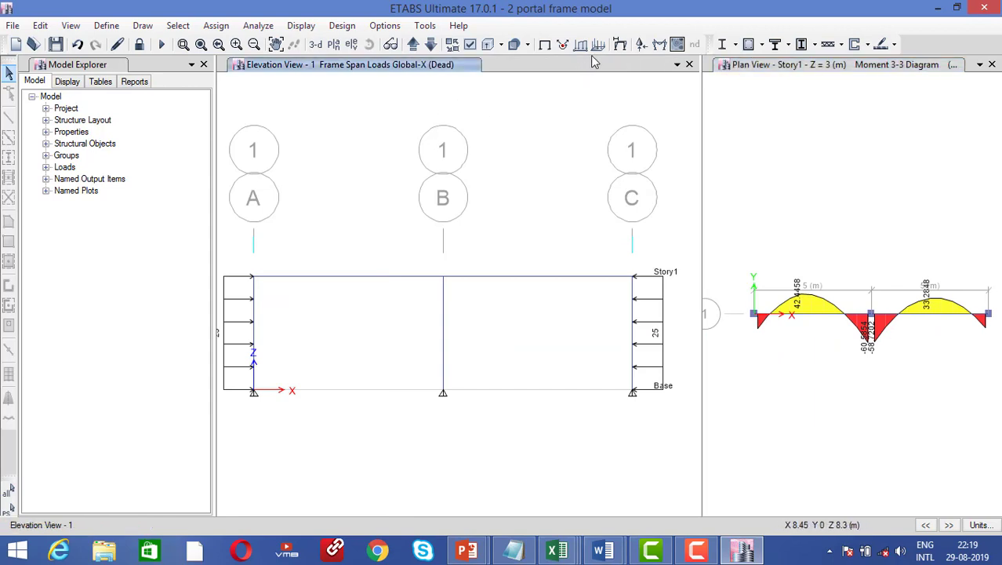
pyautogui.click(658, 45)
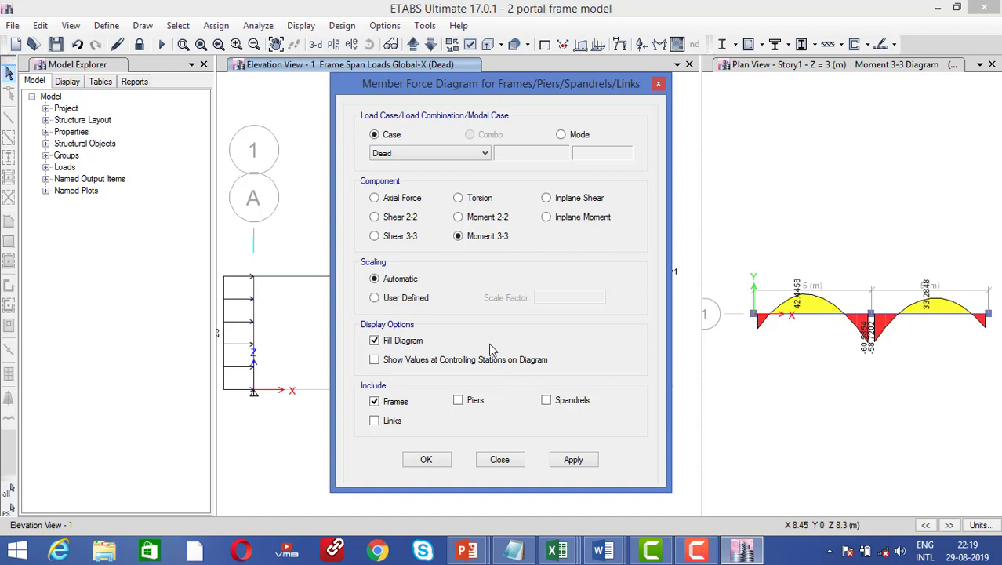
pyautogui.click(573, 459)
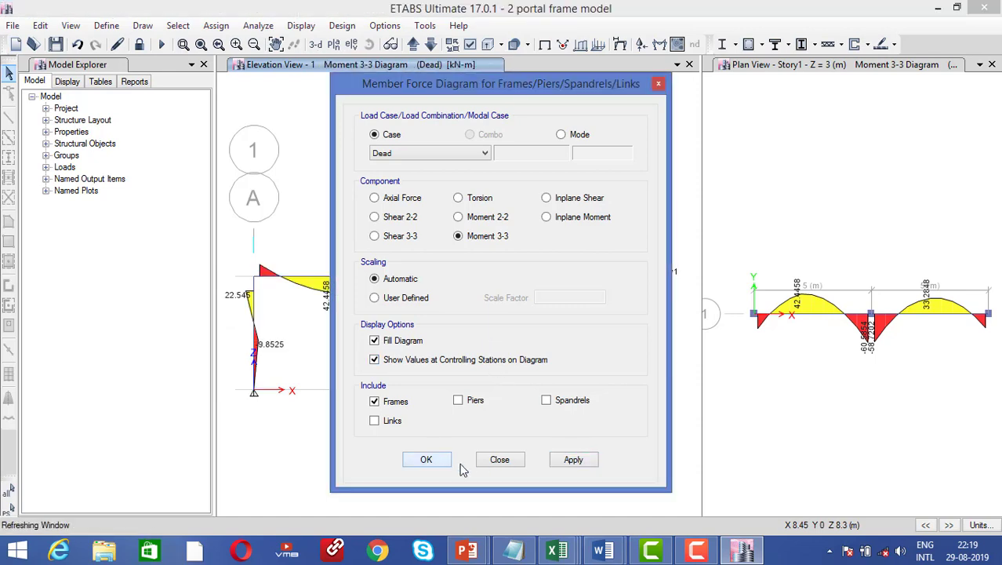
pyautogui.click(426, 458)
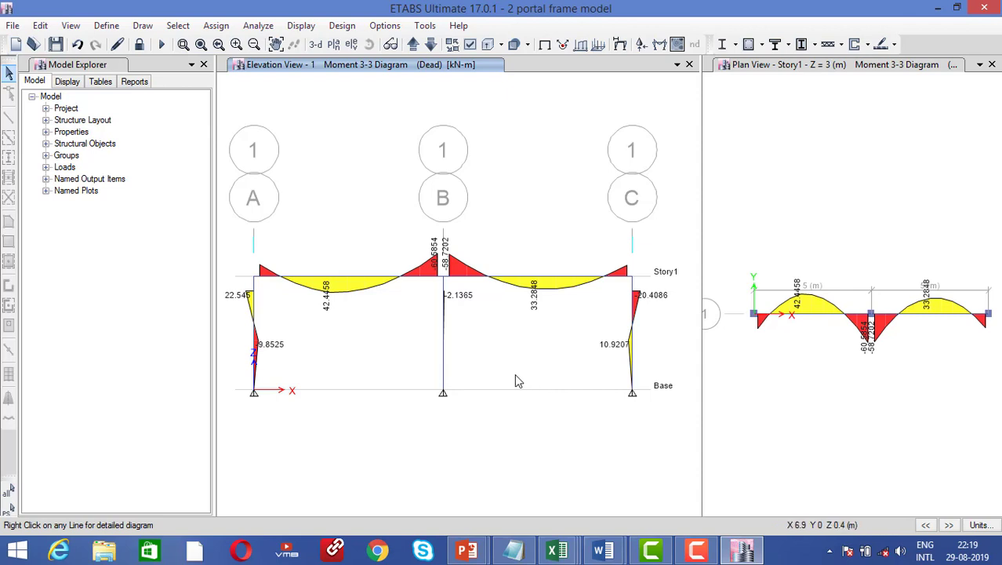
pyautogui.click(659, 44)
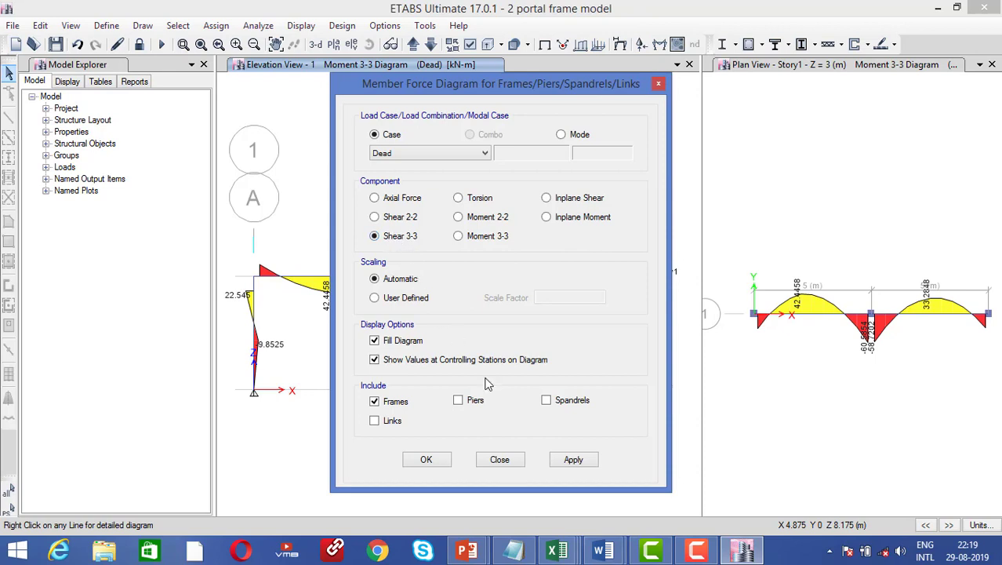
# Switch the member force diagram from Shear 3-3 to Shear 2-2 with values and apply it
pyautogui.click(575, 466)
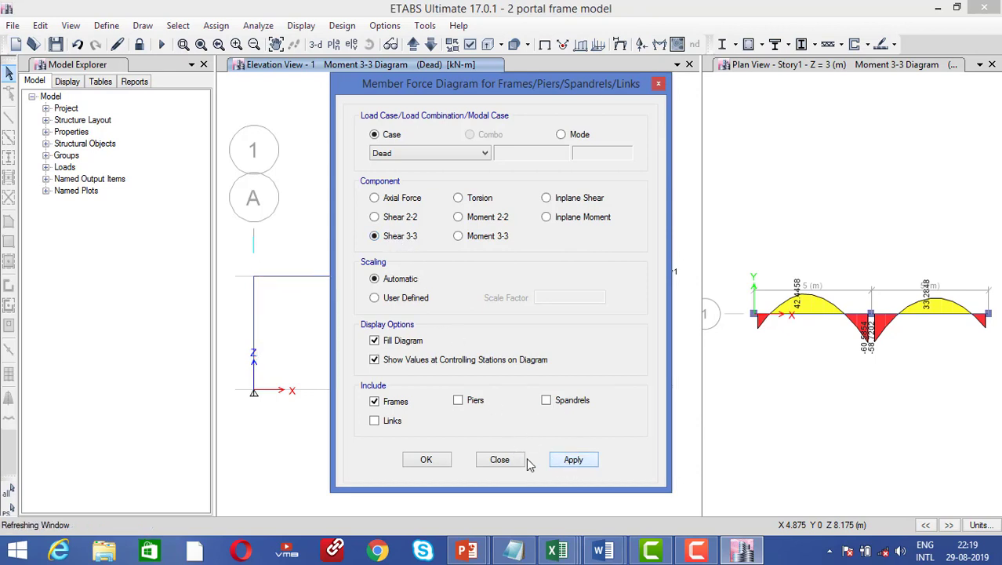
pyautogui.click(393, 219)
pyautogui.click(574, 460)
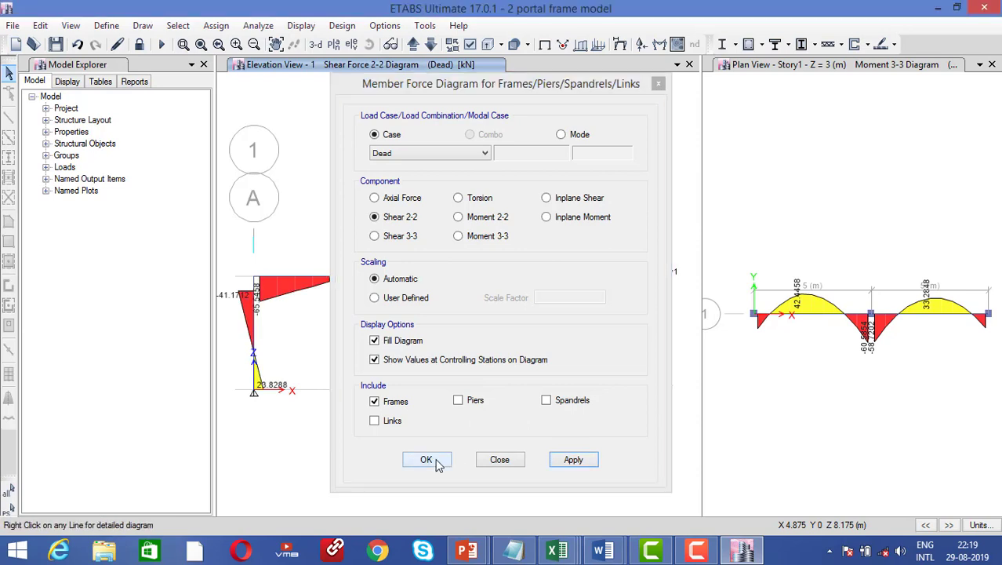
pyautogui.click(426, 460)
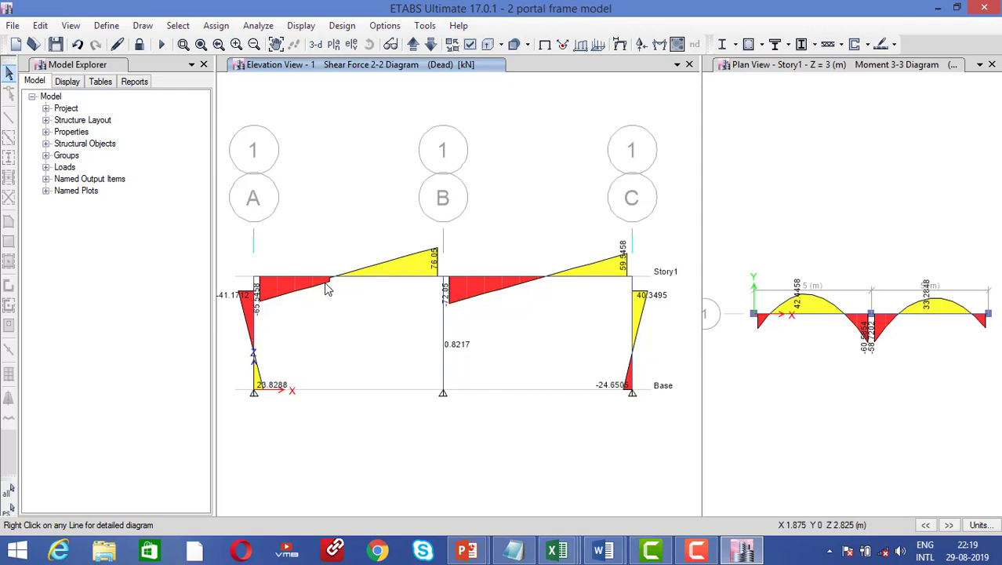
# Zoom and pan along the beam to inspect the shear values, such as 59.5498 near grid C
pyautogui.scroll(5, 326, 284)
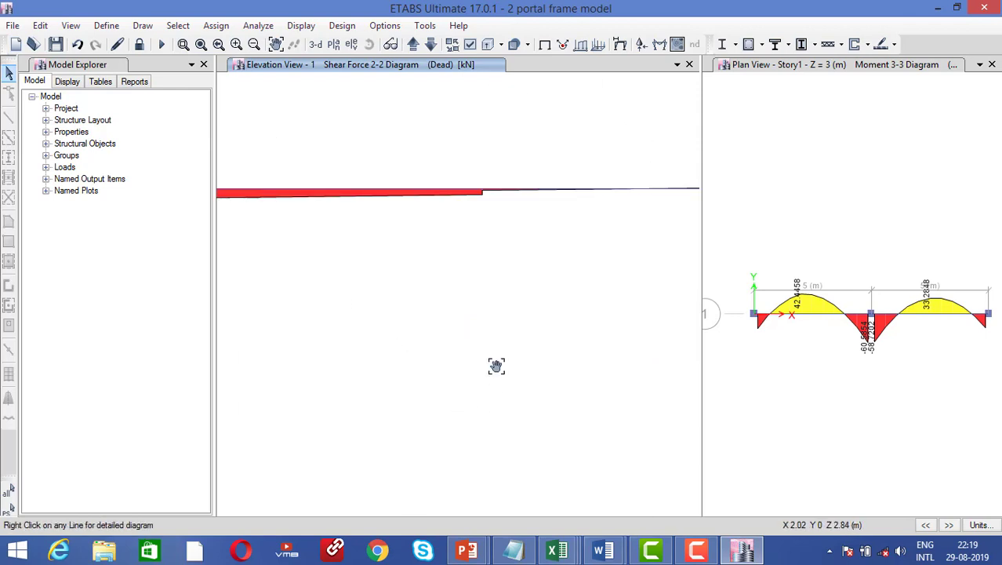
pyautogui.moveTo(497, 364); pyautogui.dragTo(449, 350, button='middle')
pyautogui.scroll(-4, 445, 346)
pyautogui.scroll(-3, 438, 341)
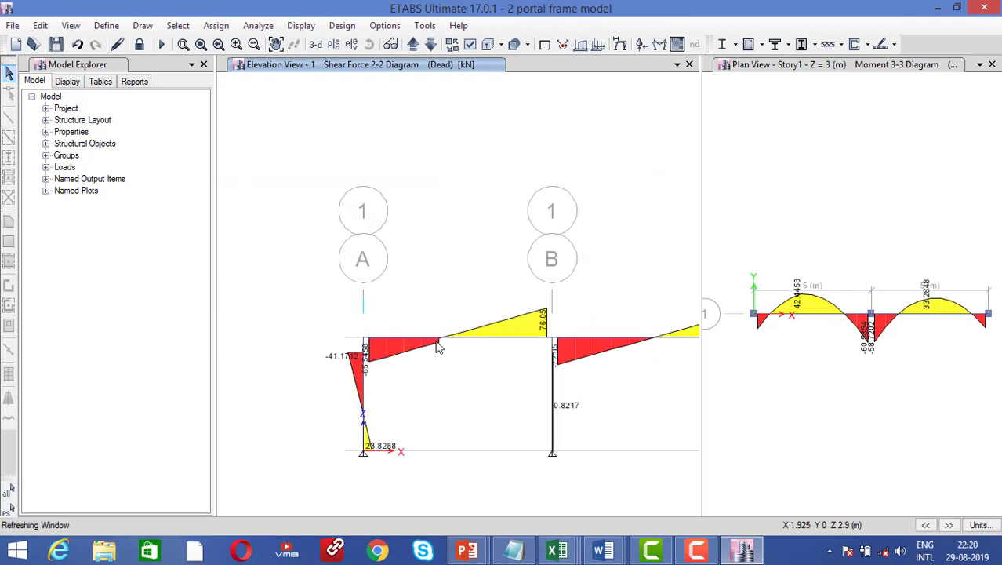
pyautogui.scroll(4, 438, 339)
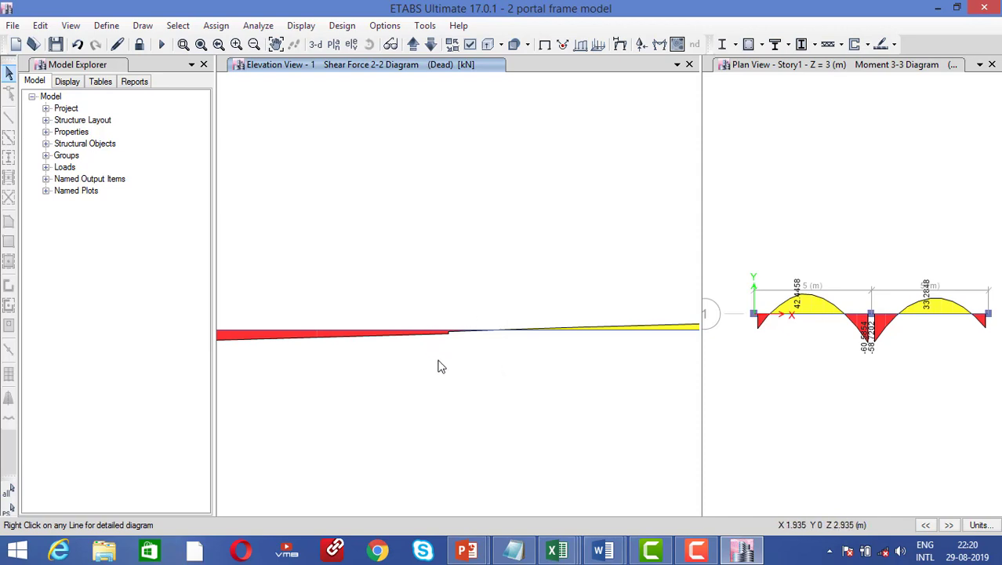
pyautogui.scroll(-4, 420, 343)
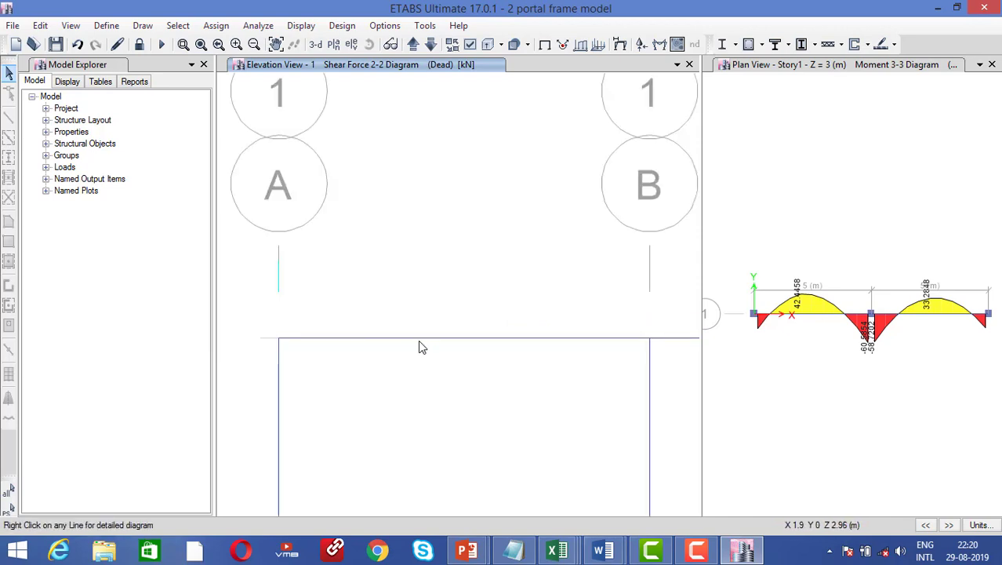
pyautogui.scroll(-2, 420, 348)
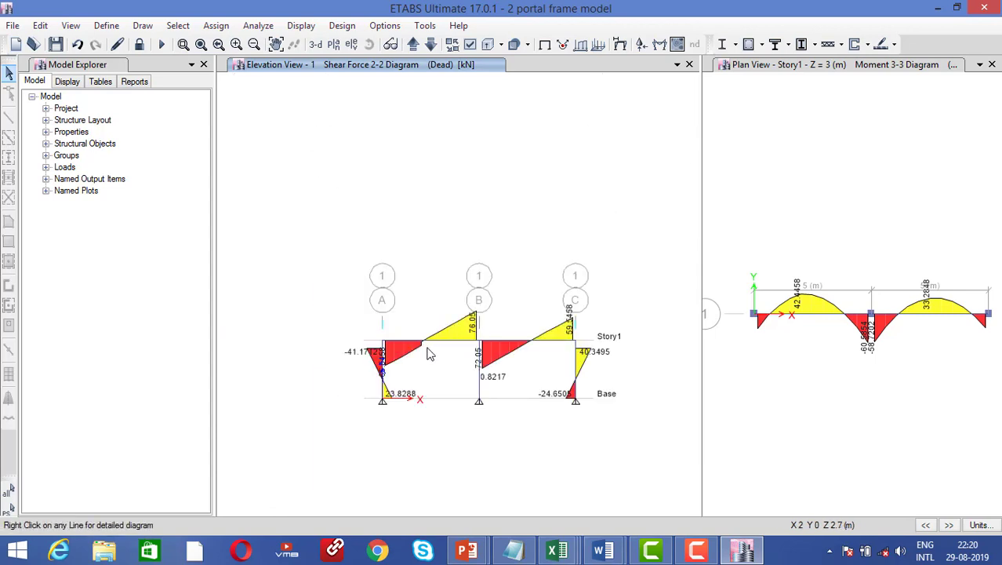